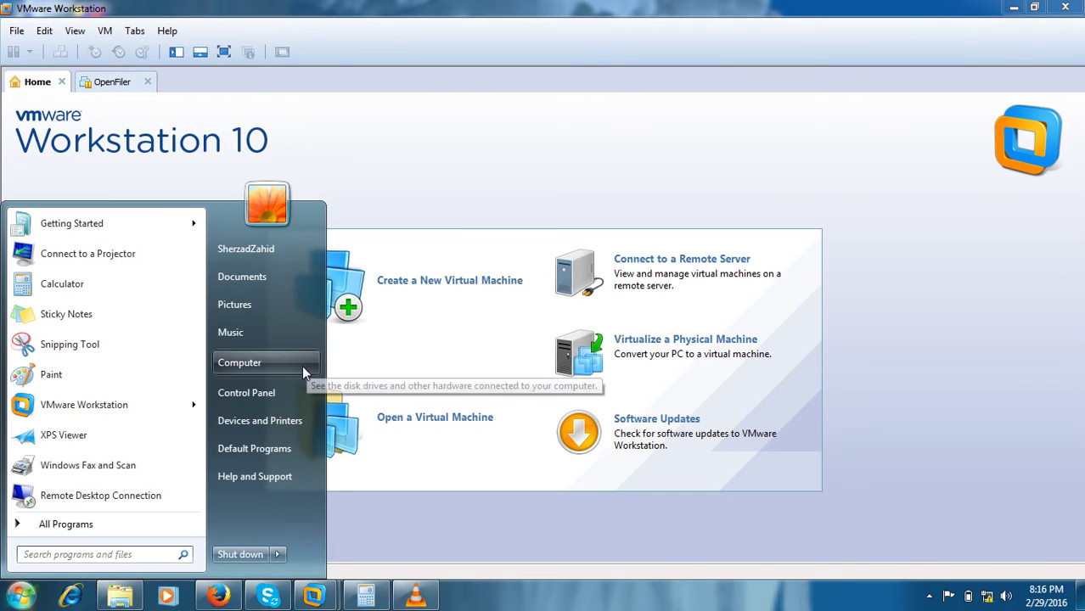
# Step: Open the VMs folder on Local Disk (D:) in the file explorer
pyautogui.click(670, 235)
pyautogui.doubleClick(671, 235)
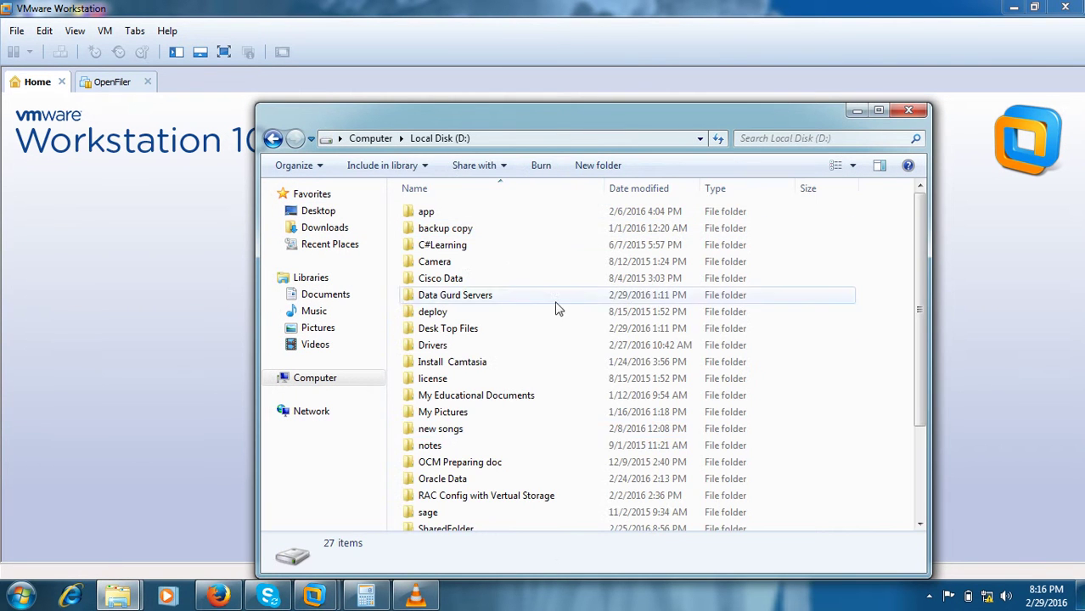
pyautogui.click(440, 431)
pyautogui.scroll(-3, 445, 441)
pyautogui.doubleClick(445, 442)
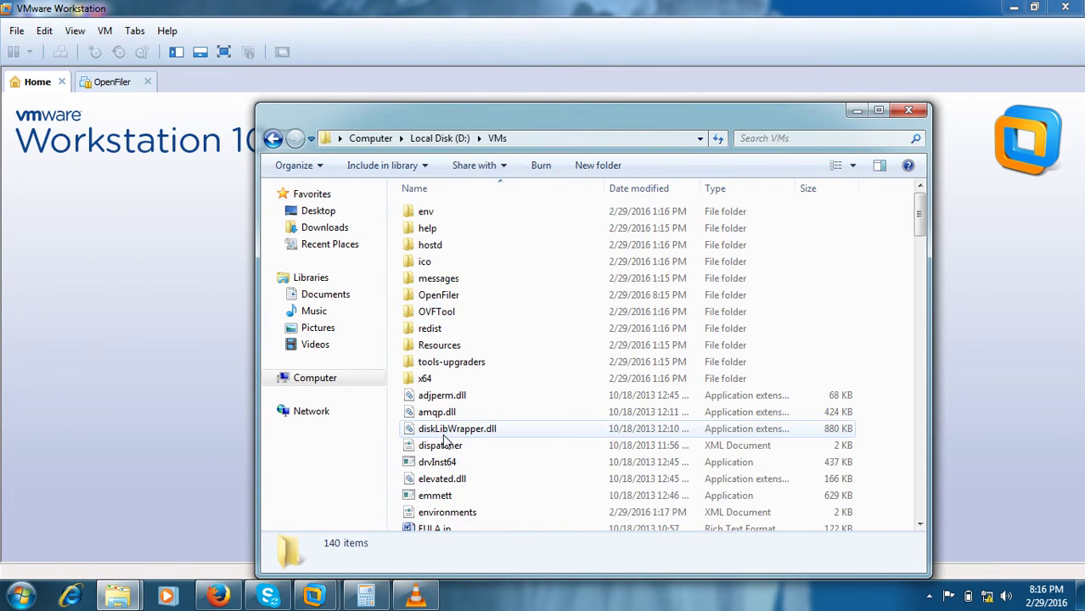
# Step: Create a new folder named RAC1 inside the VMs folder
pyautogui.rightClick(859, 282)
pyautogui.moveTo(902, 459)
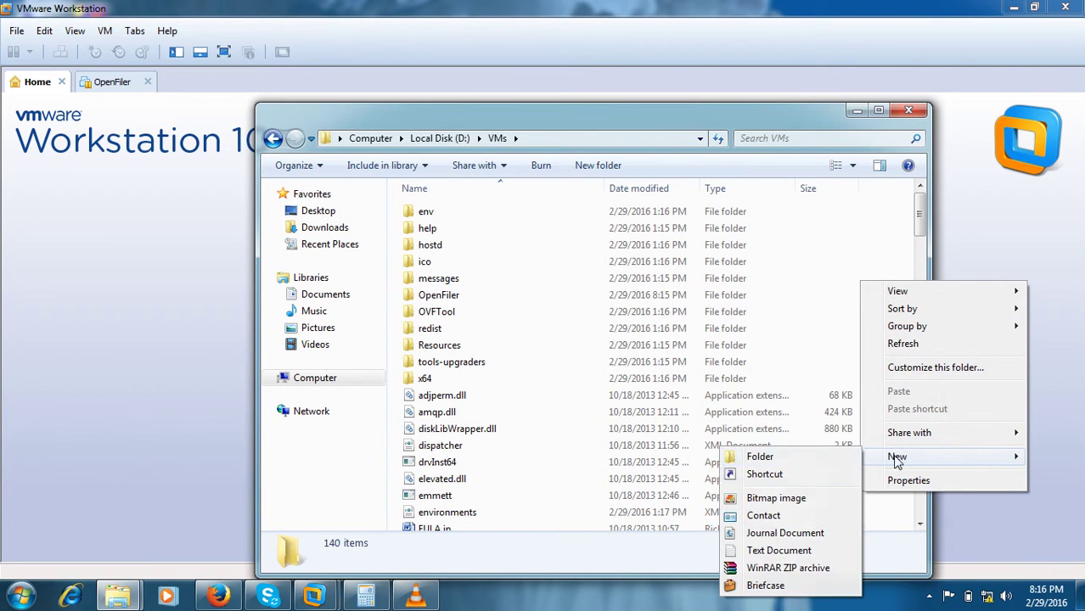
pyautogui.click(795, 461)
pyautogui.write('RAC')
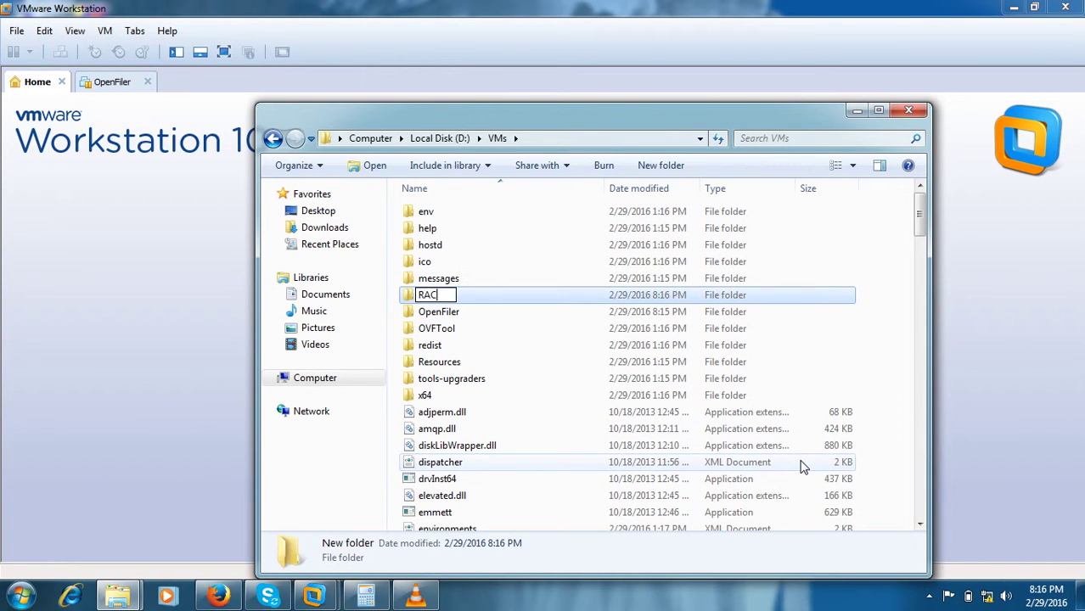
pyautogui.write('1')
pyautogui.press('Return')
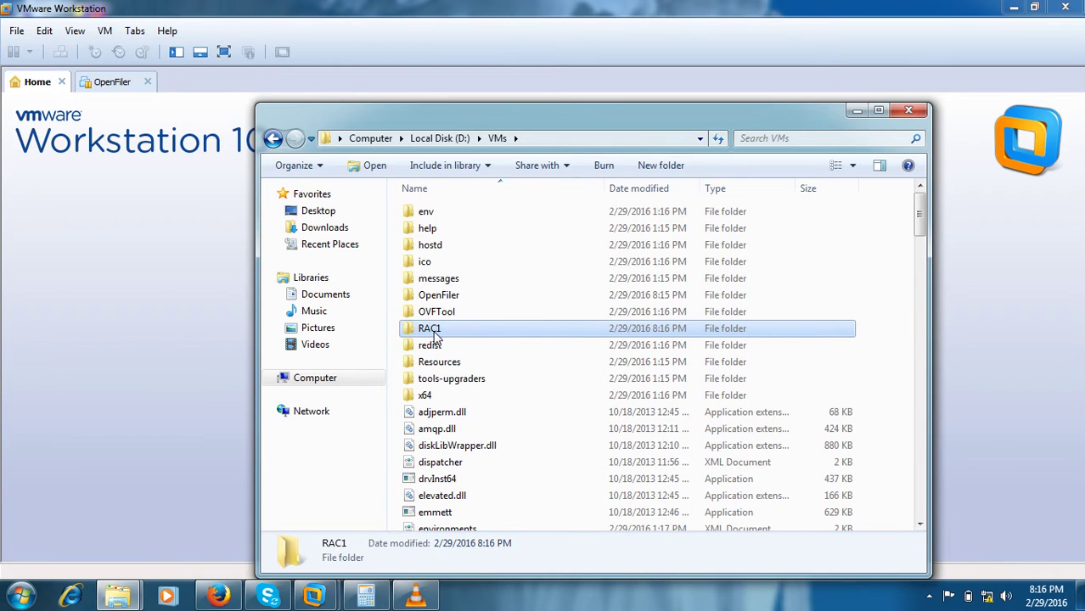
# Step: Switch back to VMware Workstation and start a new virtual machine with Workstation 10.0 hardware compatibility
pyautogui.click(146, 275)
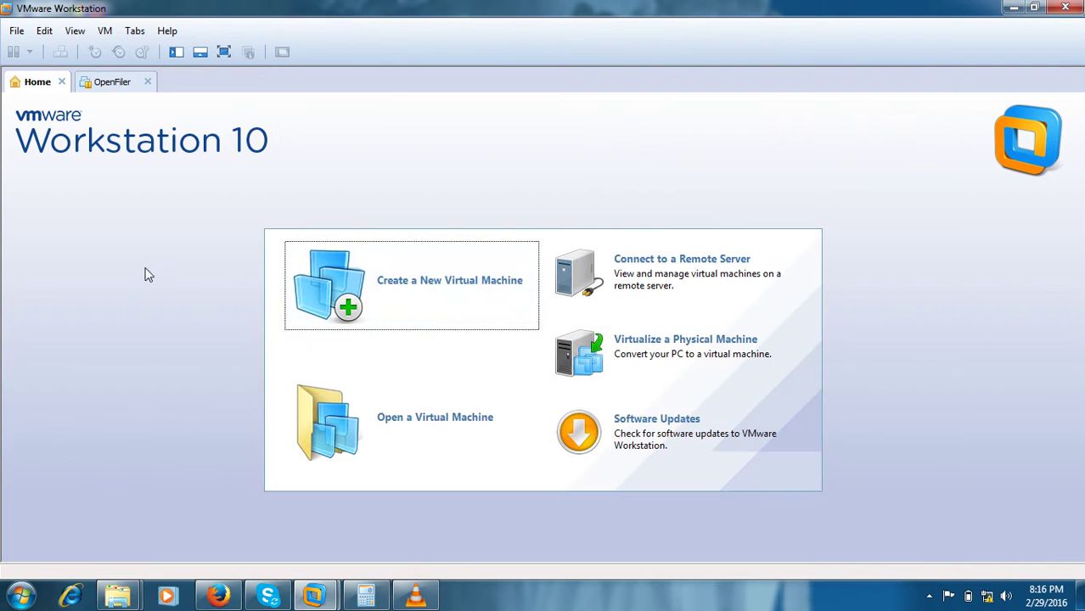
pyautogui.click(424, 284)
pyautogui.click(615, 431)
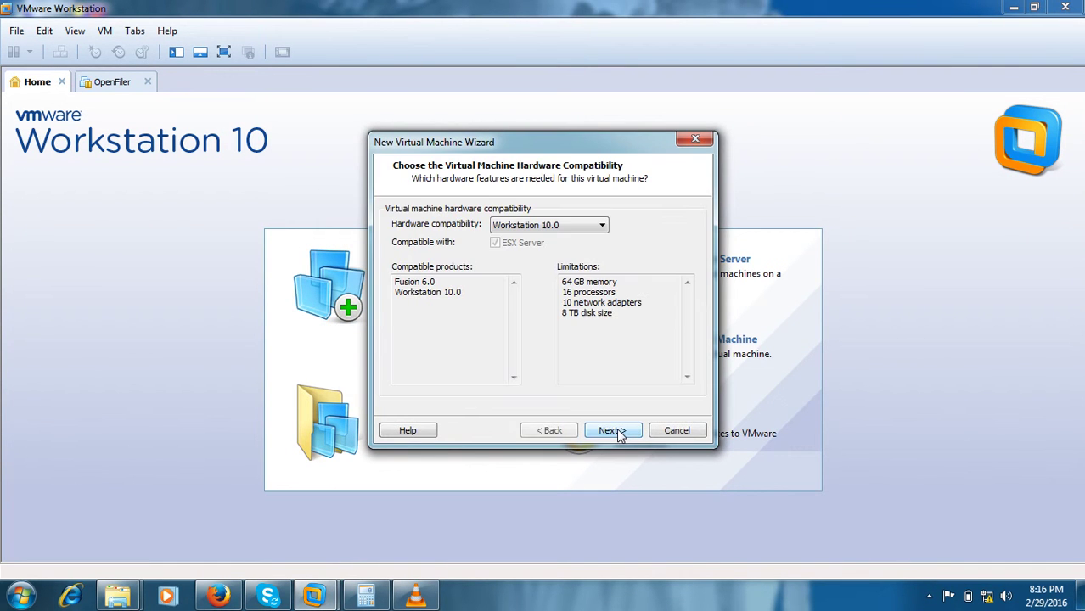
pyautogui.click(618, 432)
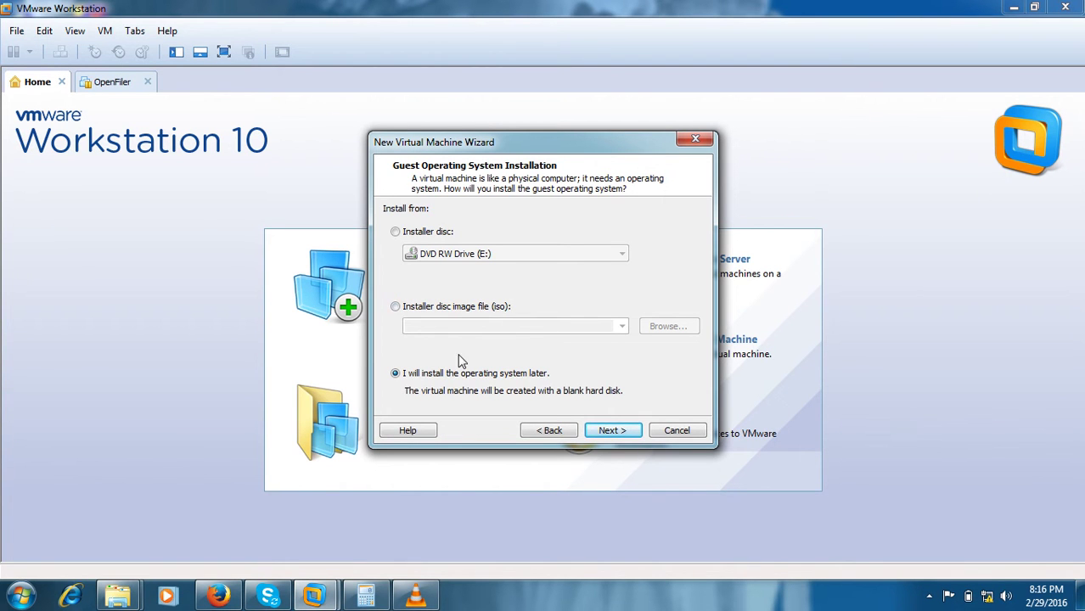
# Step: Try using the RHEL5.4 DVD disc image from the dev folder as the installation source
pyautogui.click(447, 308)
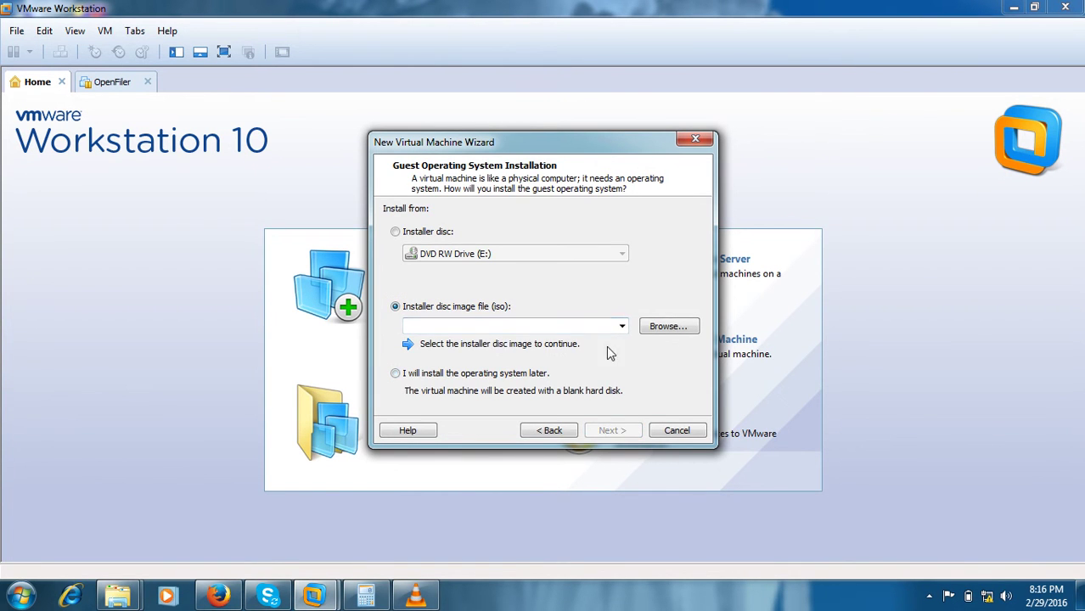
pyautogui.click(671, 329)
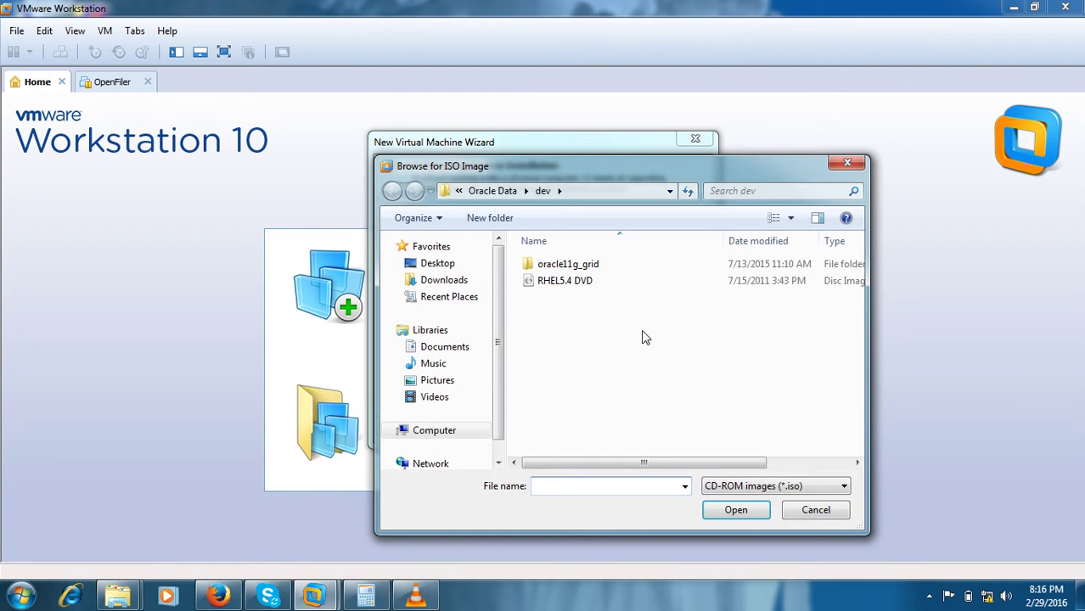
pyautogui.doubleClick(576, 283)
# Step: Choose to install the operating system later and set the Linux guest version to Red Hat Enterprise Linux 5 64-bit
pyautogui.click(475, 376)
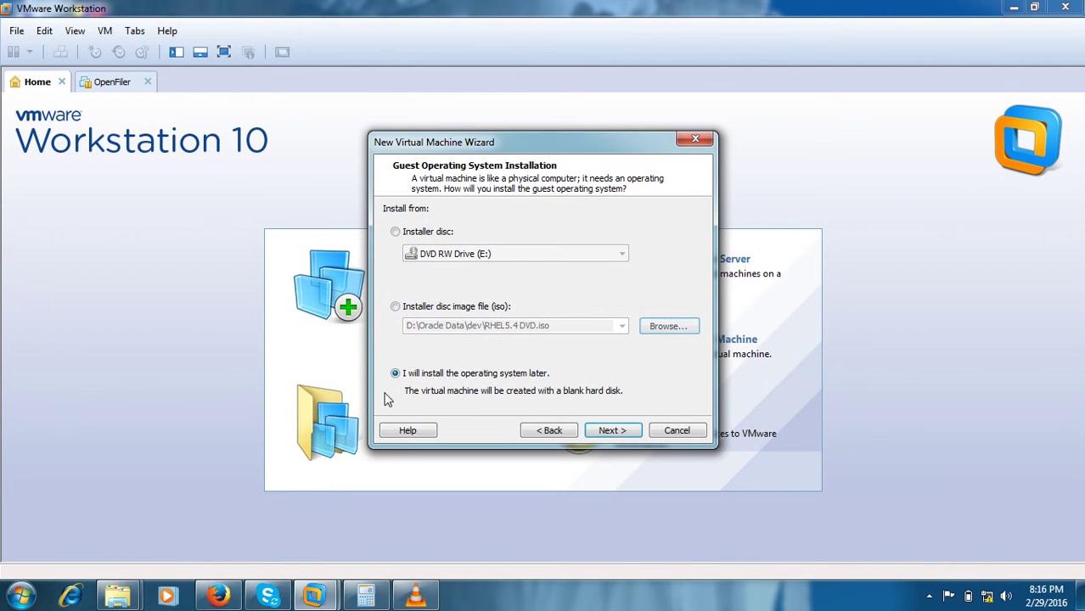
pyautogui.click(613, 432)
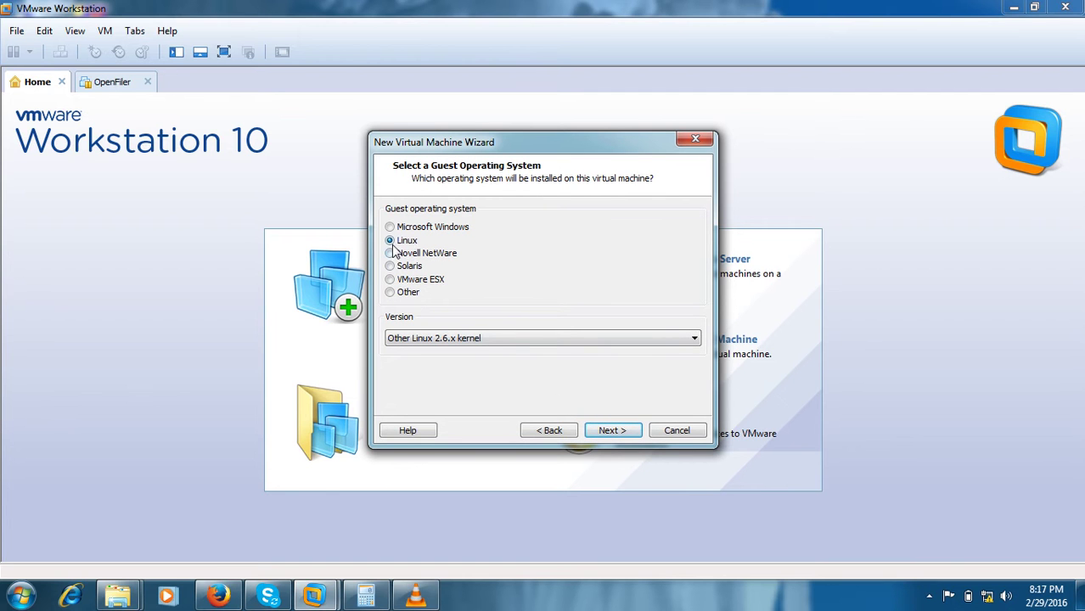
pyautogui.click(491, 342)
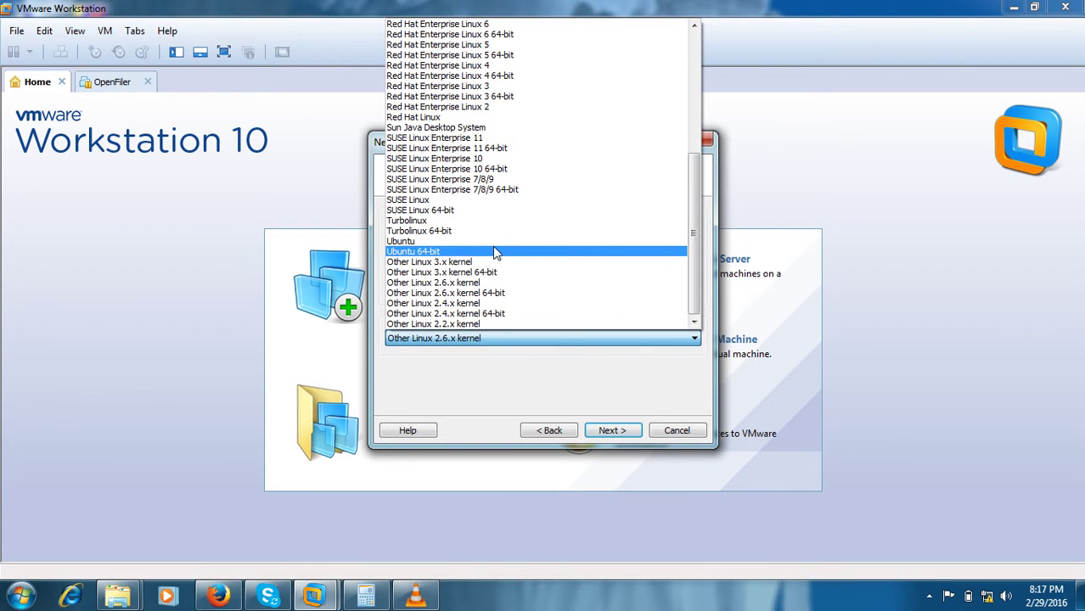
pyautogui.click(541, 56)
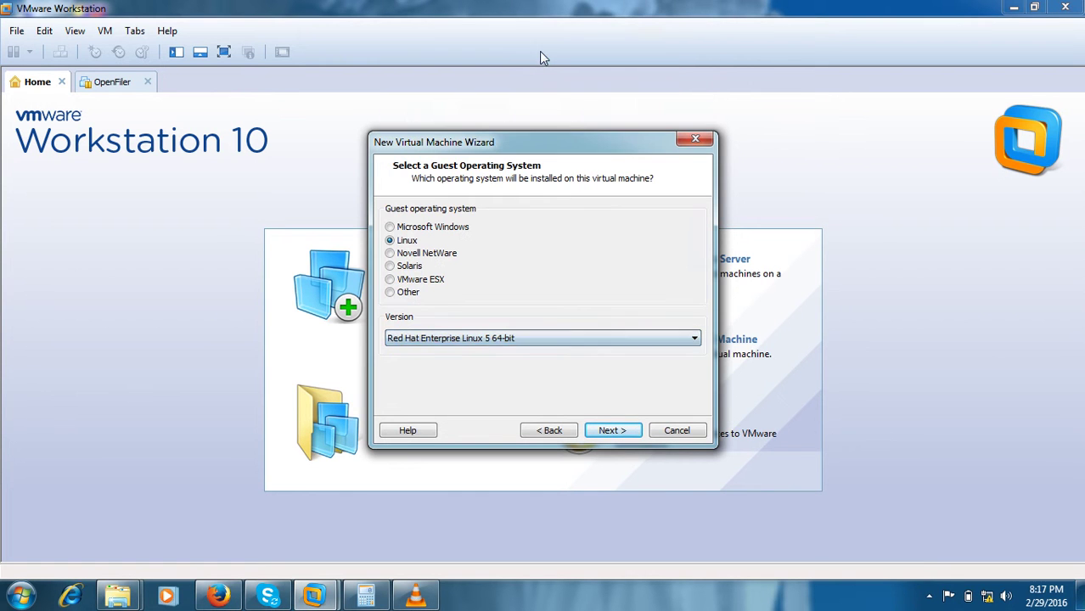
pyautogui.click(629, 431)
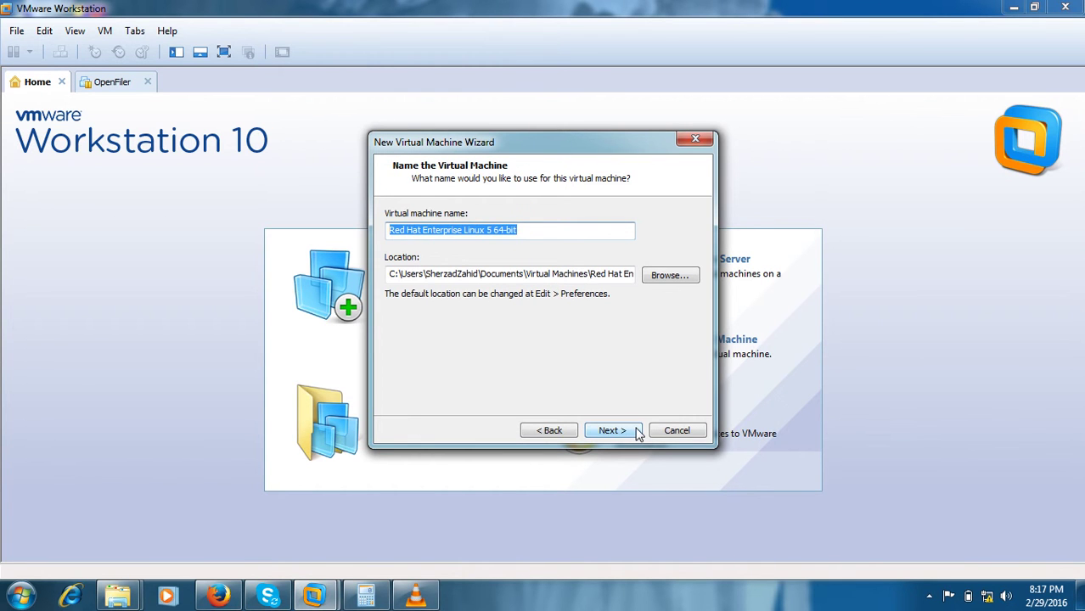
# Step: Name the virtual machine RAC1 and set its location to D:\VMs\RAC1
pyautogui.write('RAC1')
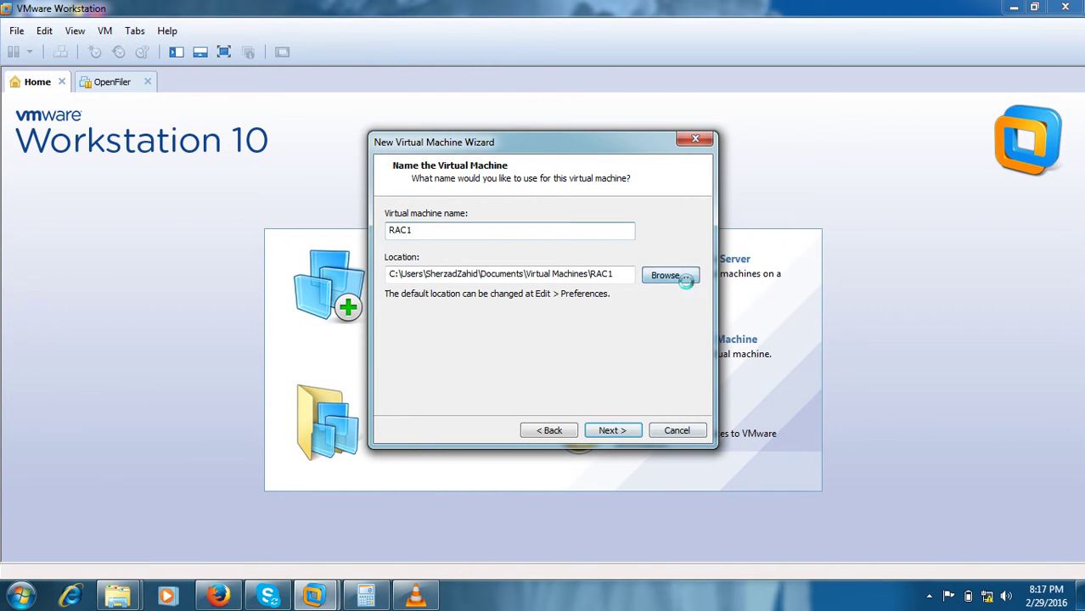
pyautogui.click(685, 276)
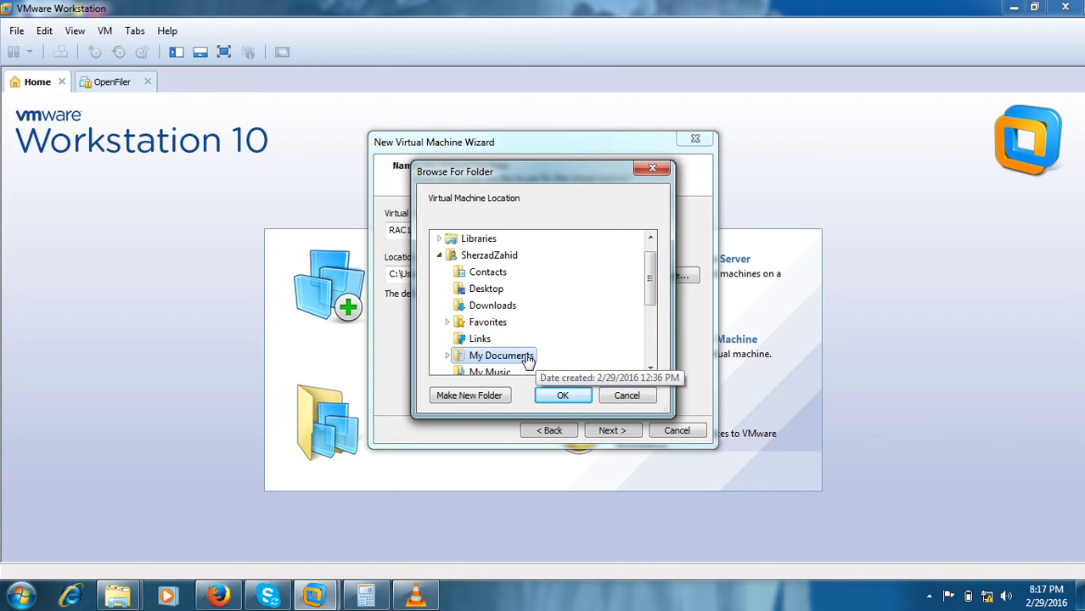
pyautogui.moveTo(650, 284); pyautogui.dragTo(665, 338)
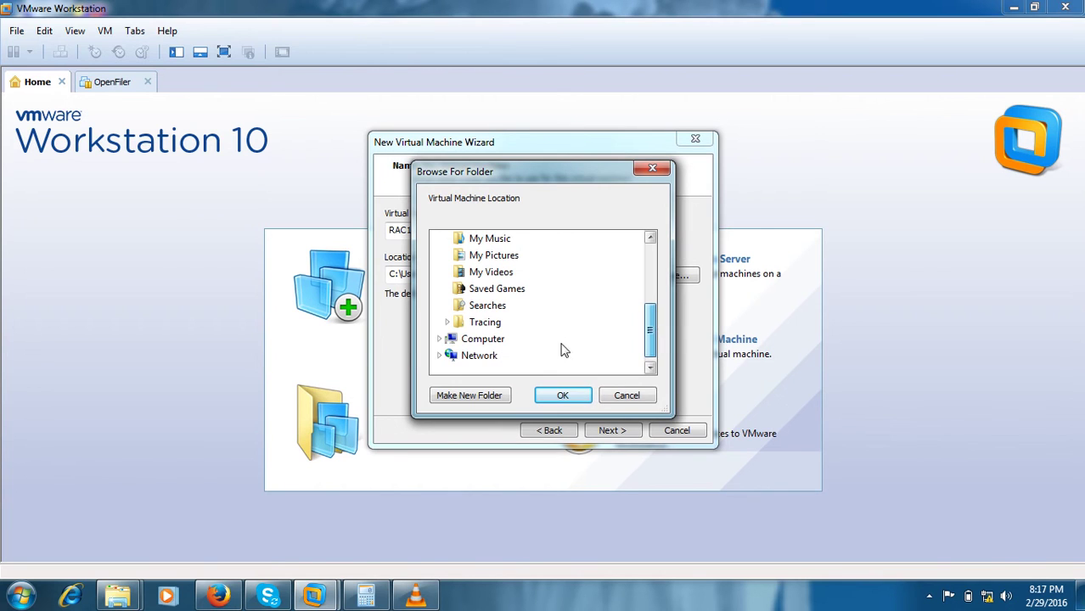
pyautogui.click(487, 340)
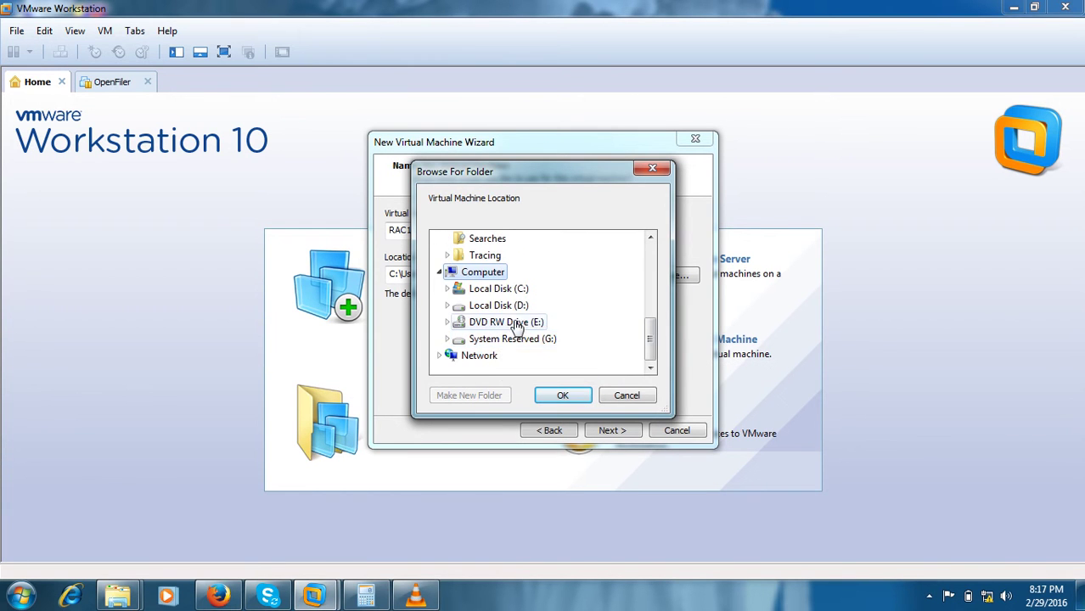
pyautogui.click(503, 306)
pyautogui.press('v')
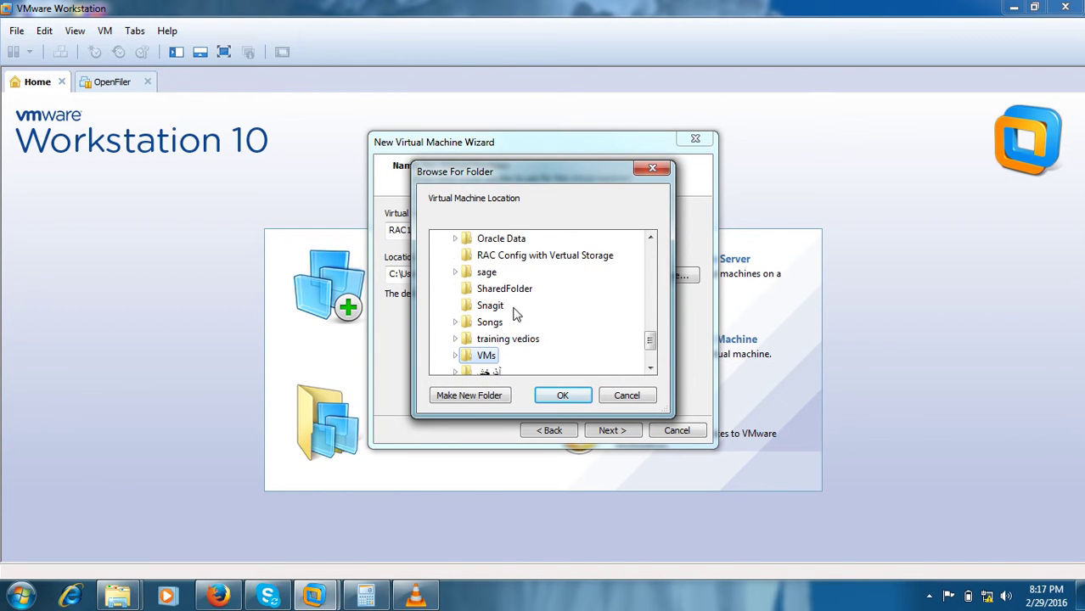
pyautogui.doubleClick(487, 357)
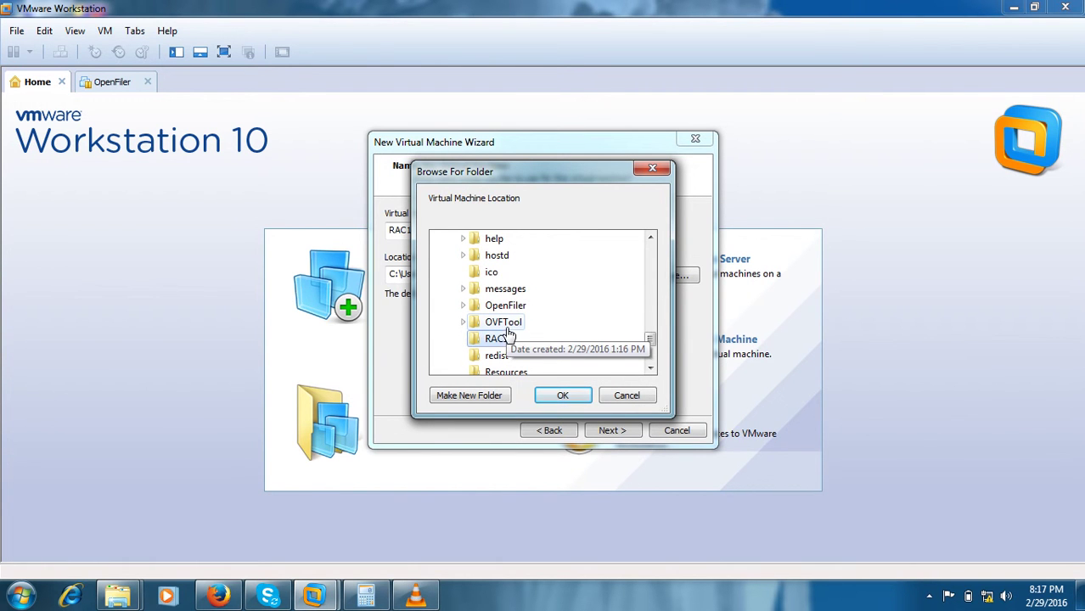
pyautogui.click(510, 342)
pyautogui.click(563, 396)
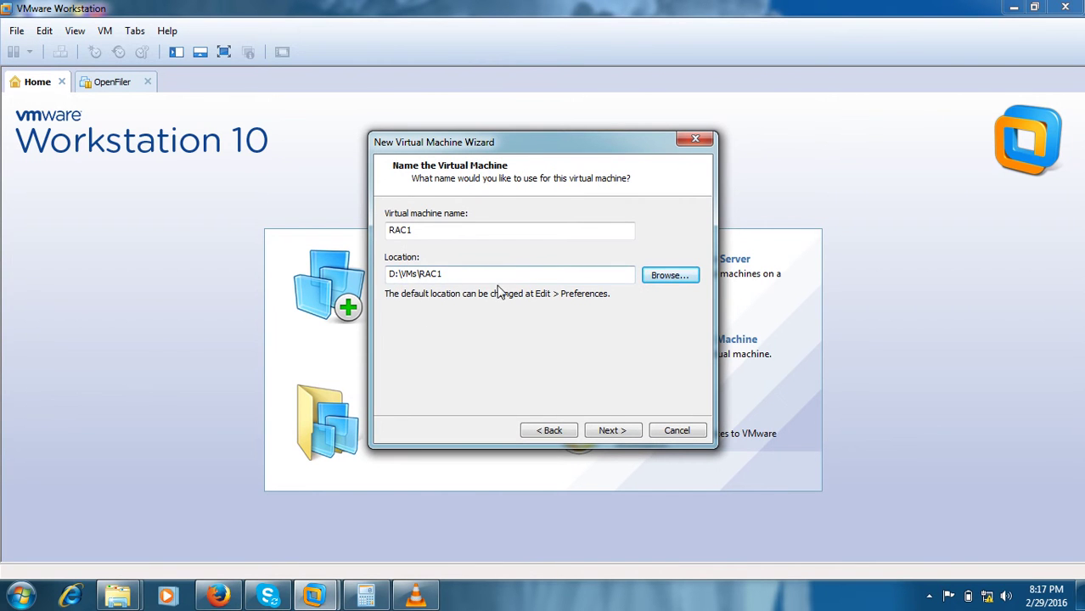
pyautogui.click(619, 431)
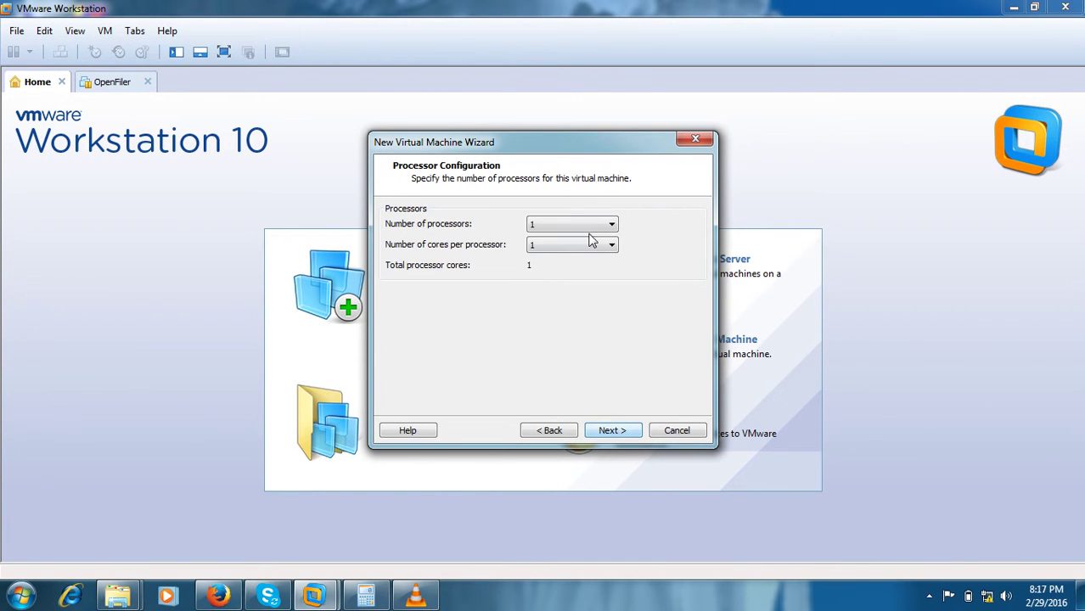
# Step: Accept one processor with one core and 1024 MB of memory for the virtual machine
pyautogui.click(589, 228)
pyautogui.click(582, 242)
pyautogui.click(610, 430)
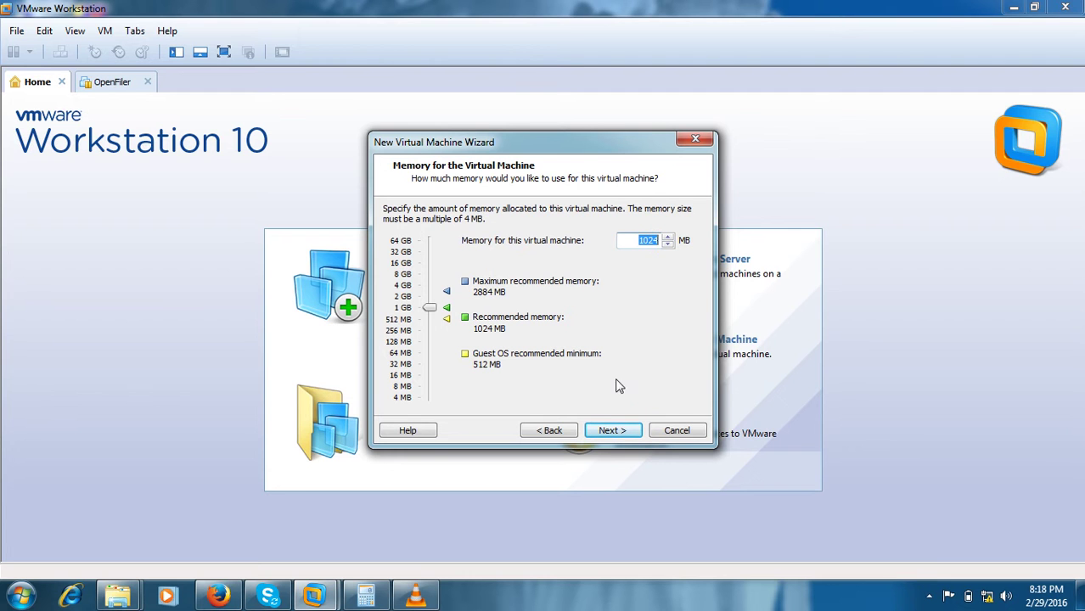
pyautogui.click(612, 430)
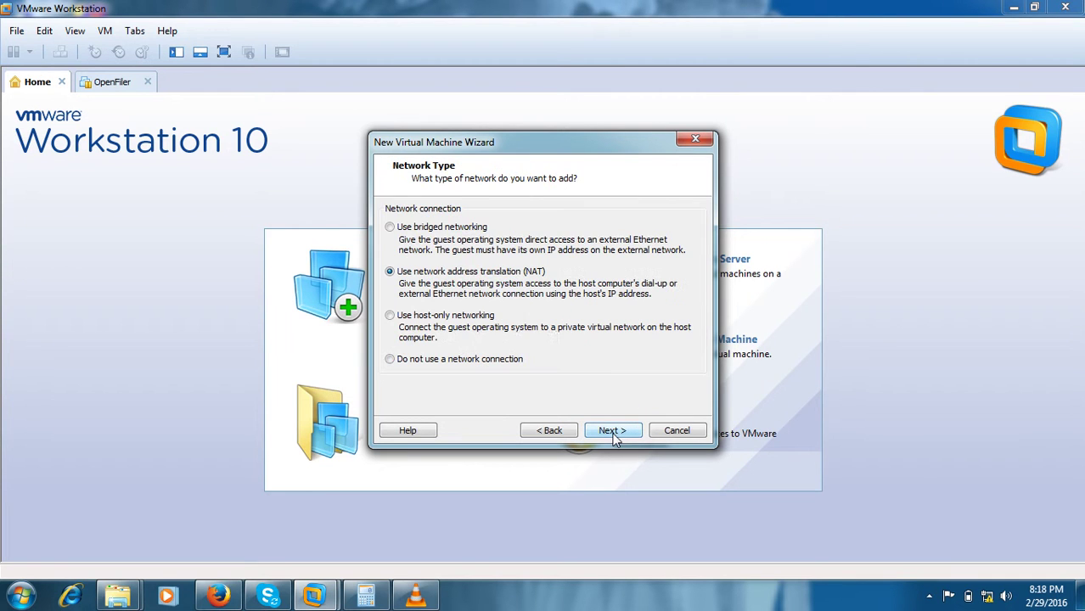
# Step: Choose bridged networking and accept the recommended LSI Logic SCSI controller and the default disk type
pyautogui.click(459, 228)
pyautogui.click(615, 433)
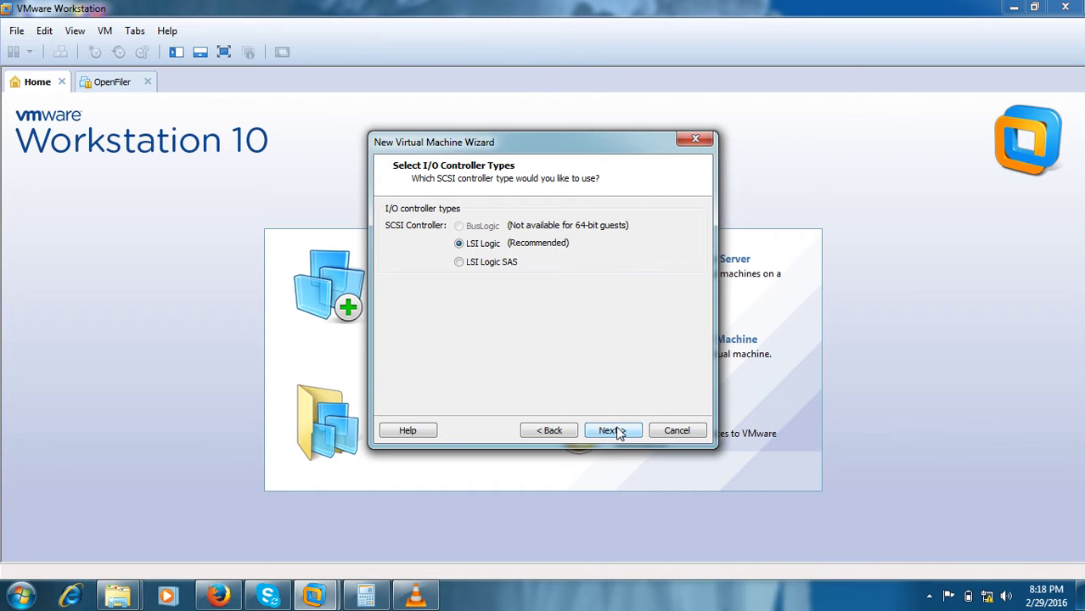
pyautogui.click(611, 431)
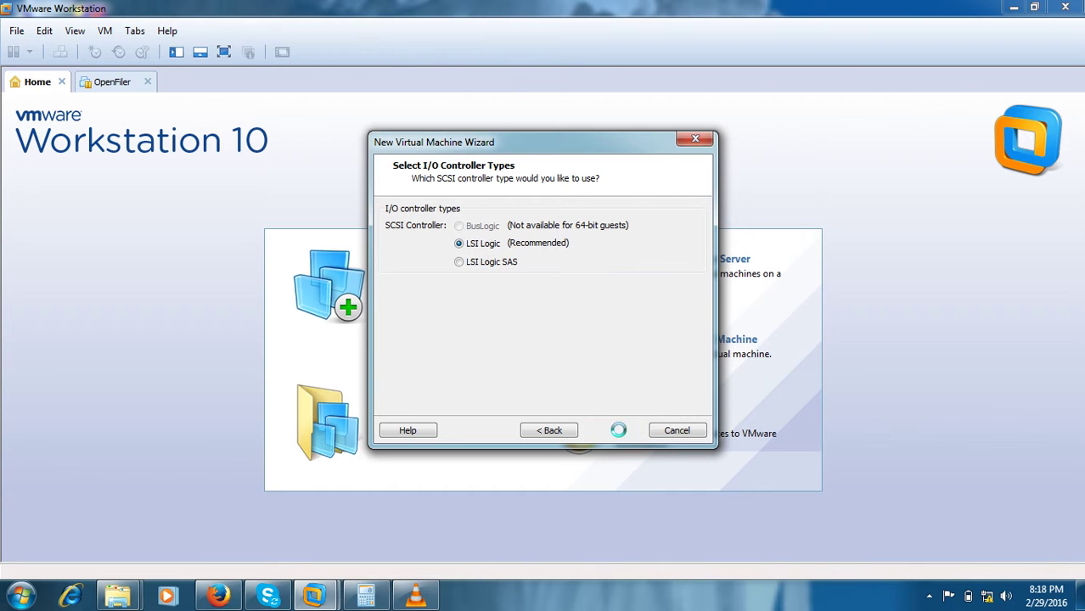
pyautogui.click(611, 431)
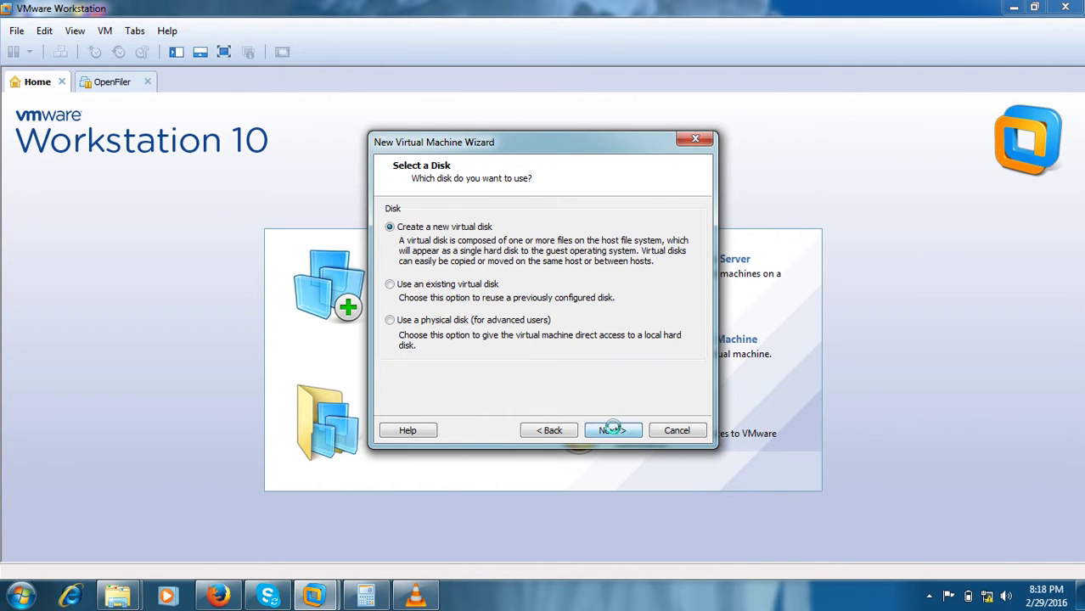
# Step: Create a new virtual disk with a maximum size of 40 GB, stored as a single file
pyautogui.click(615, 432)
pyautogui.write('40')
pyautogui.press('Tab')
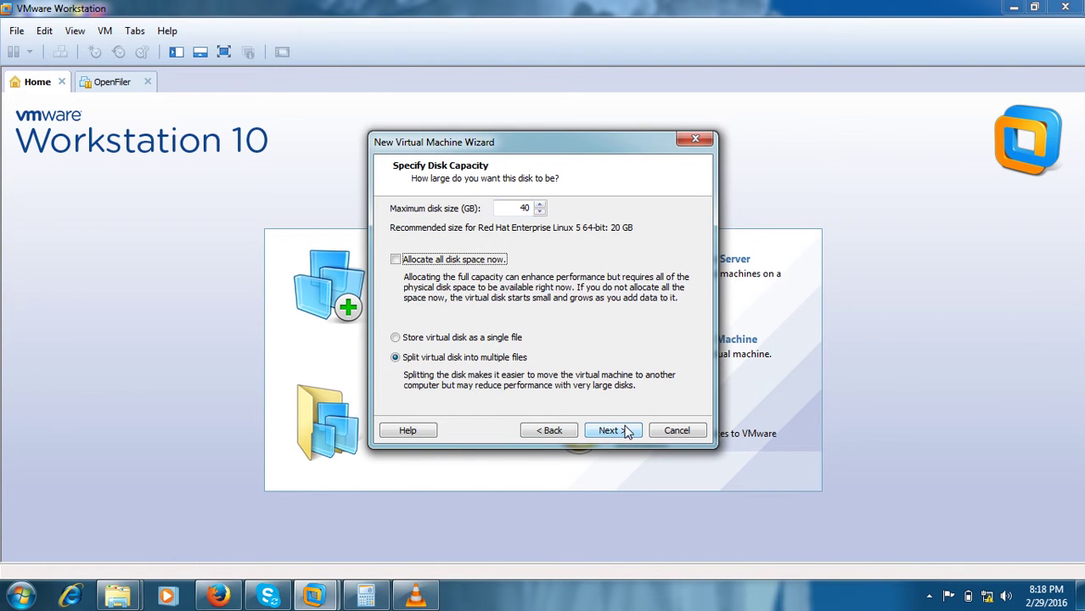
pyautogui.click(500, 339)
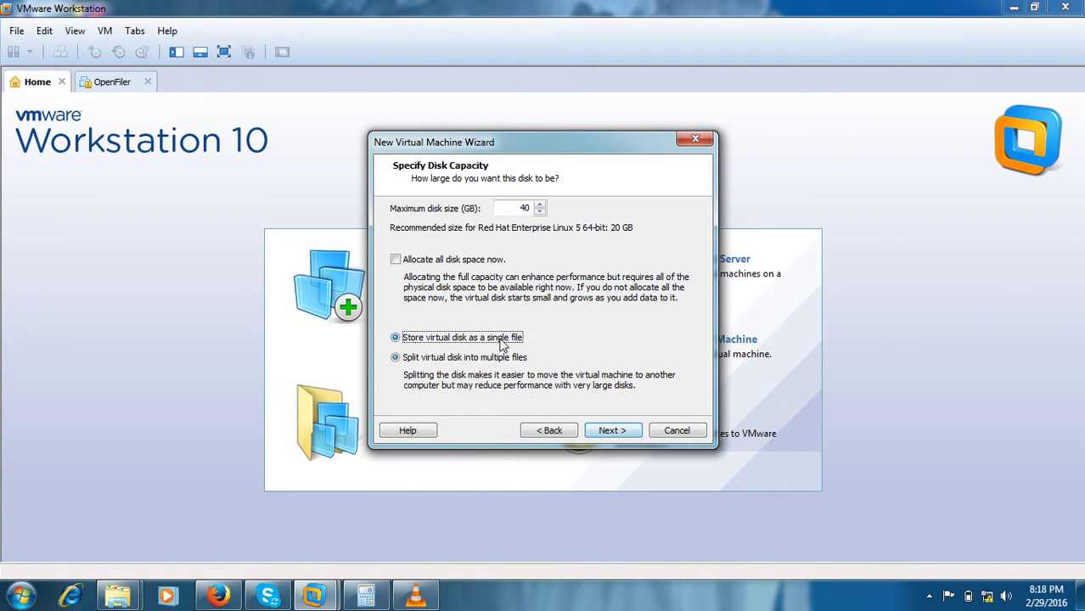
pyautogui.click(609, 431)
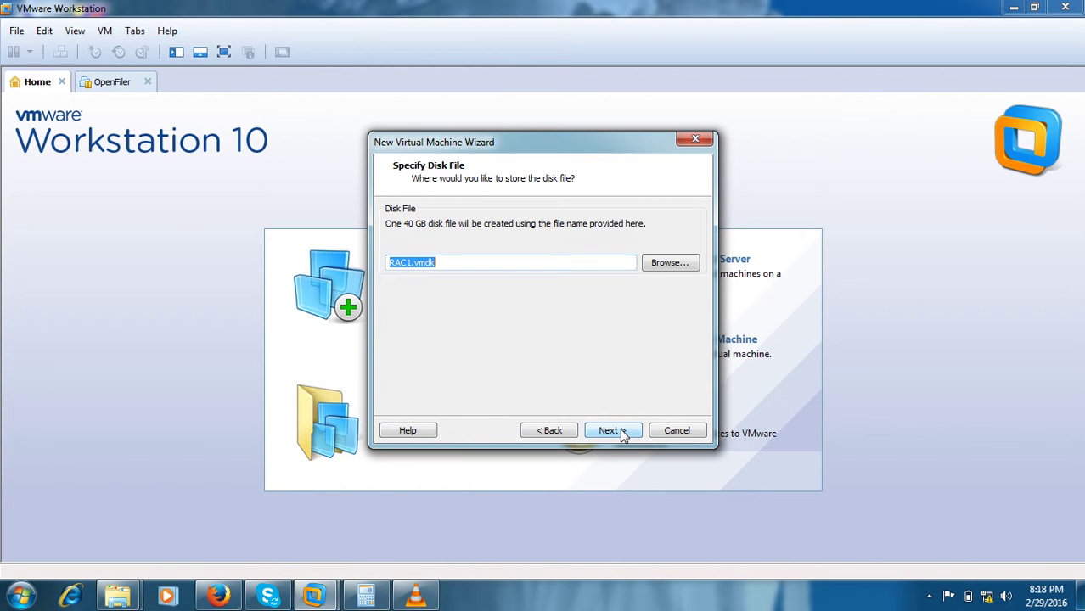
# Step: Store the virtual disk file RAC1.vmdk in the D:\VMs\RAC1 folder
pyautogui.click(667, 266)
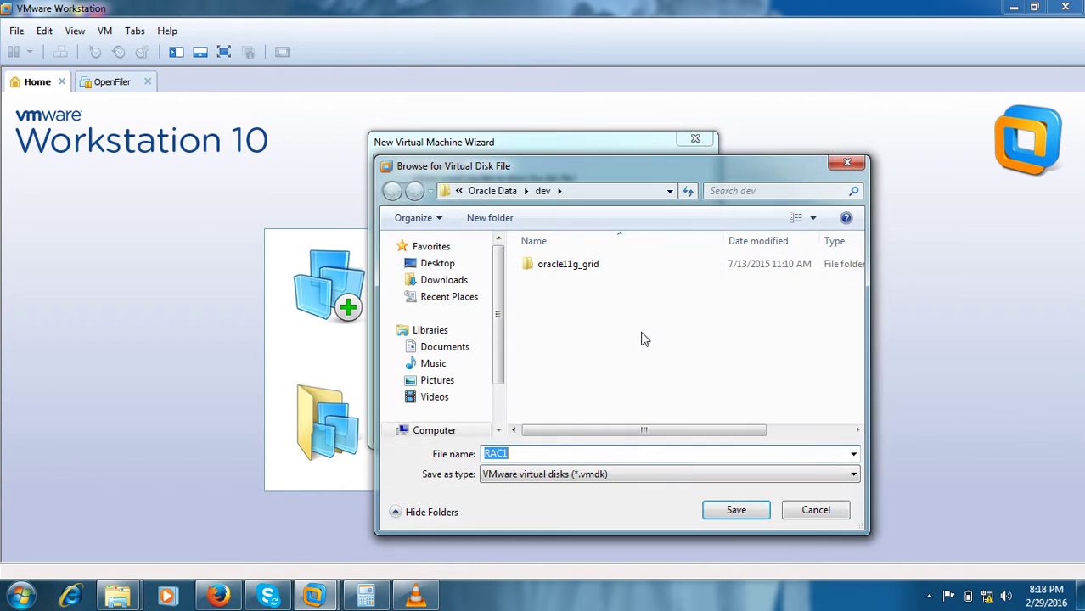
pyautogui.click(494, 191)
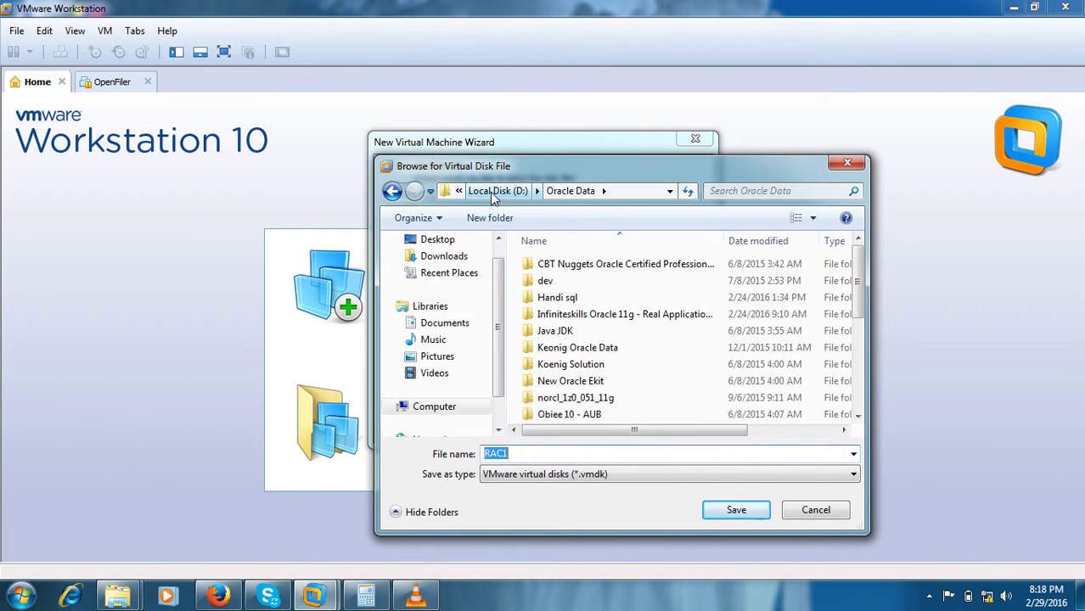
pyautogui.click(618, 383)
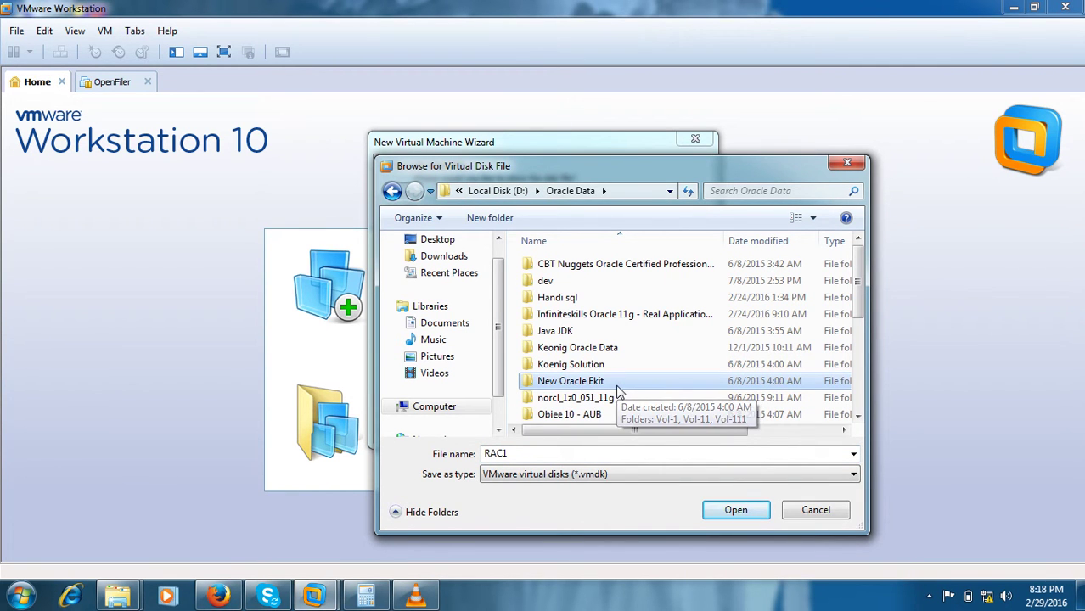
pyautogui.click(509, 191)
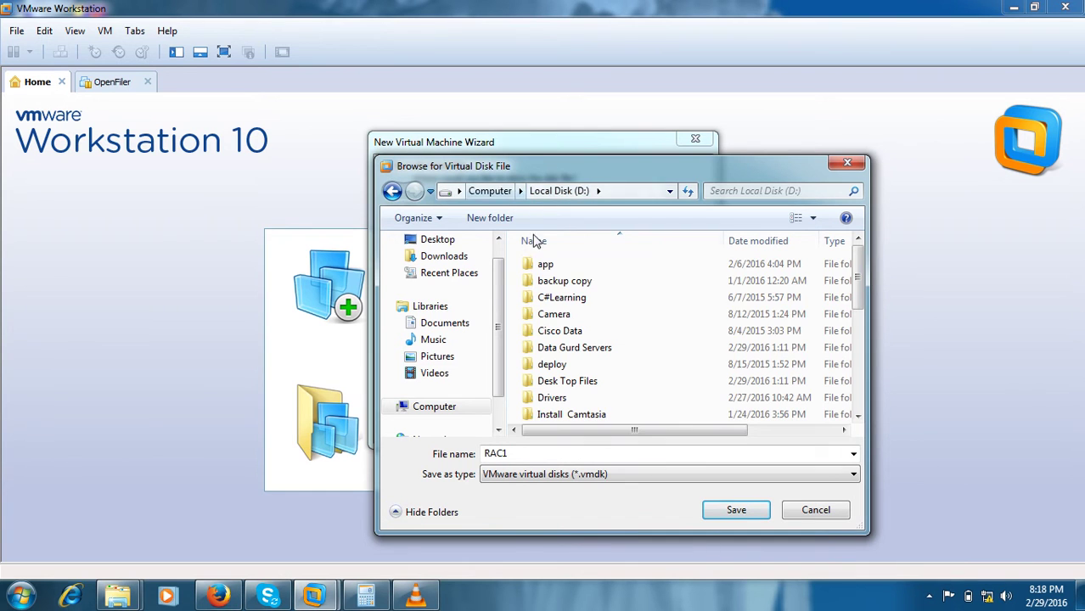
pyautogui.click(580, 350)
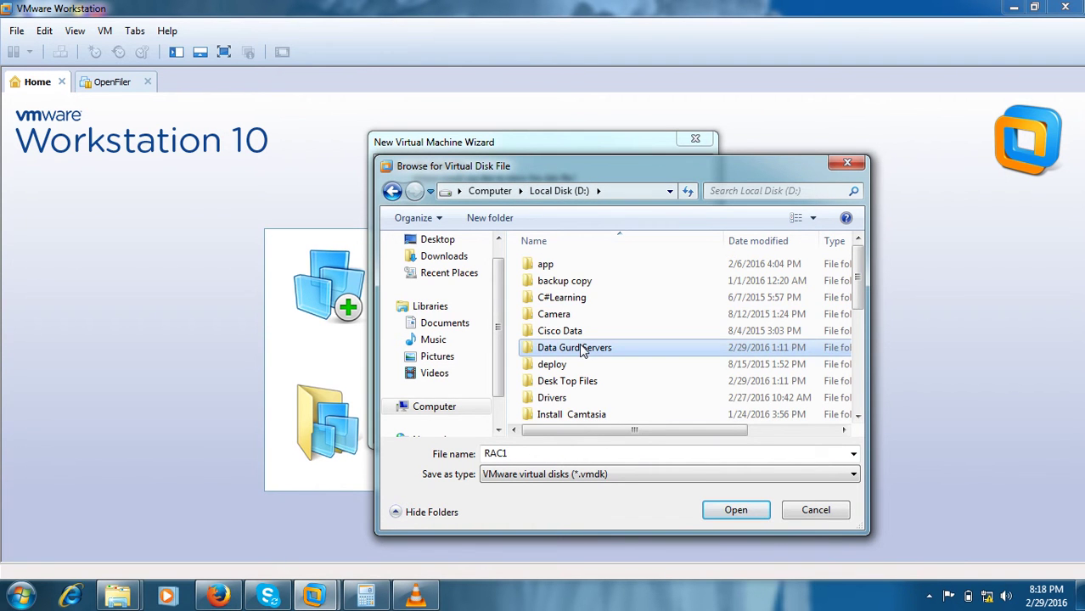
pyautogui.press('v')
pyautogui.doubleClick(586, 399)
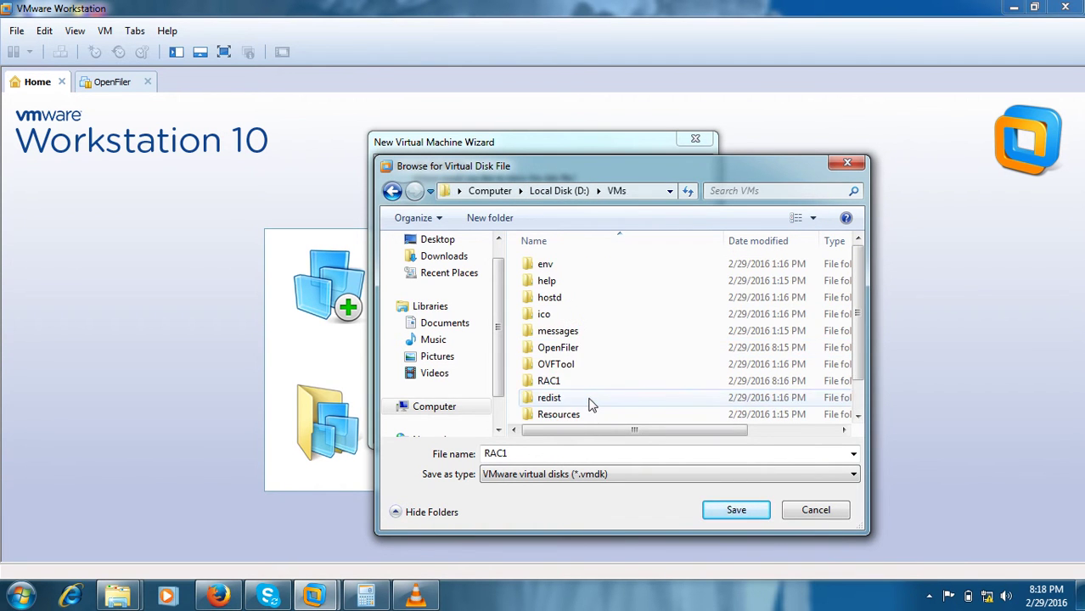
pyautogui.press('r')
pyautogui.doubleClick(567, 387)
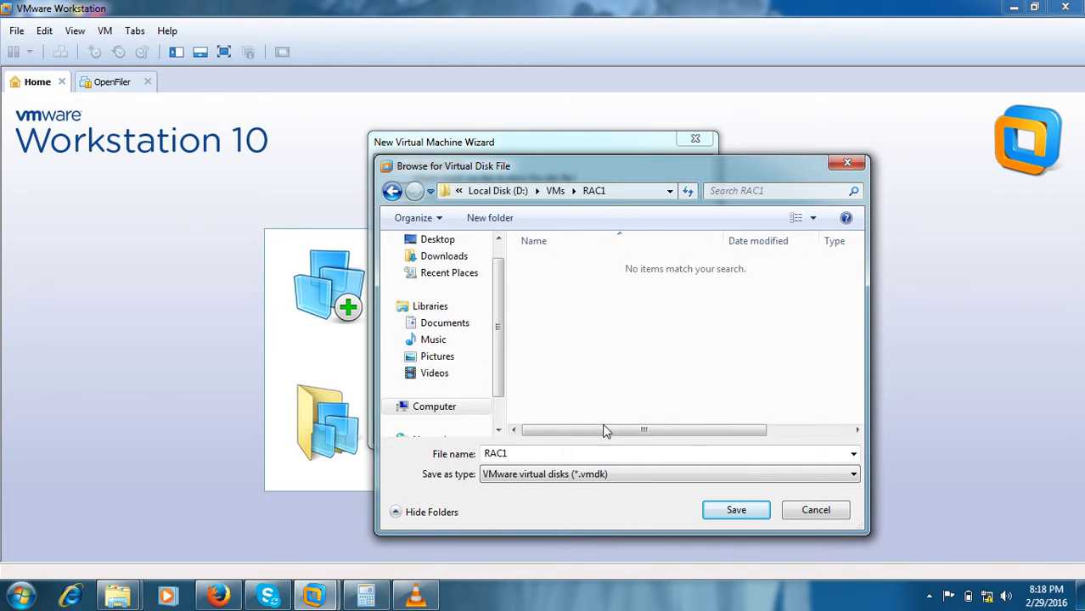
pyautogui.click(586, 458)
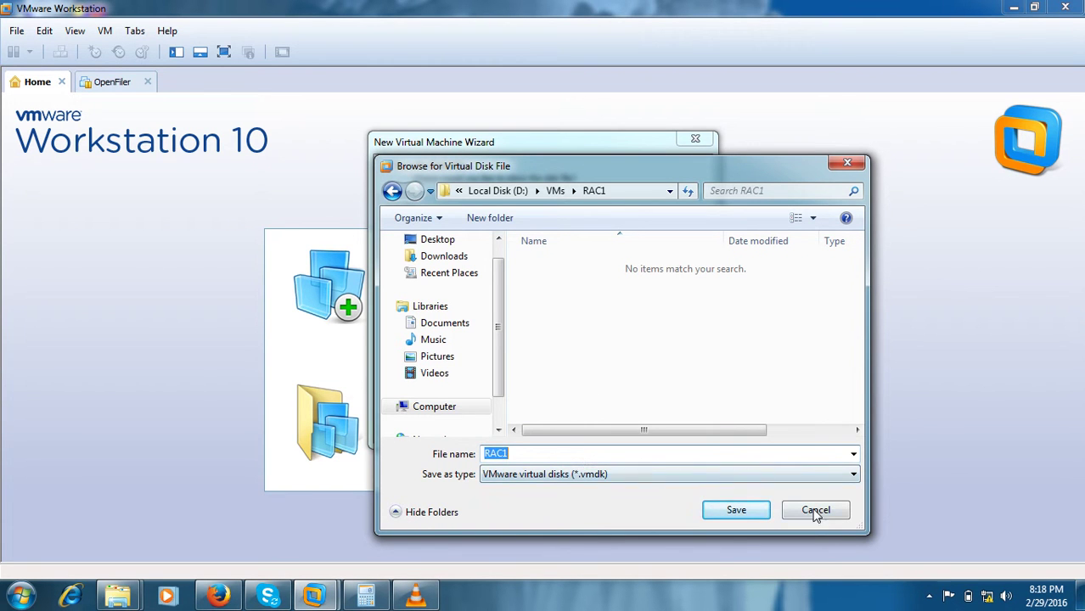
pyautogui.click(740, 514)
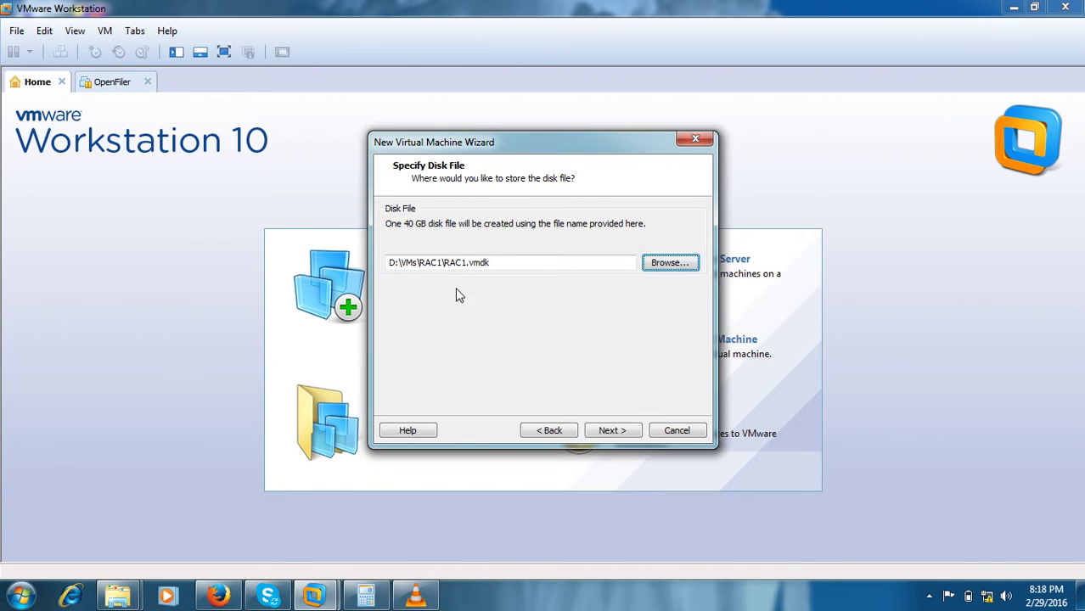
# Step: Replace the RAC1 folder name in the disk file path with hdd1 and accept the disk file
pyautogui.click(444, 264)
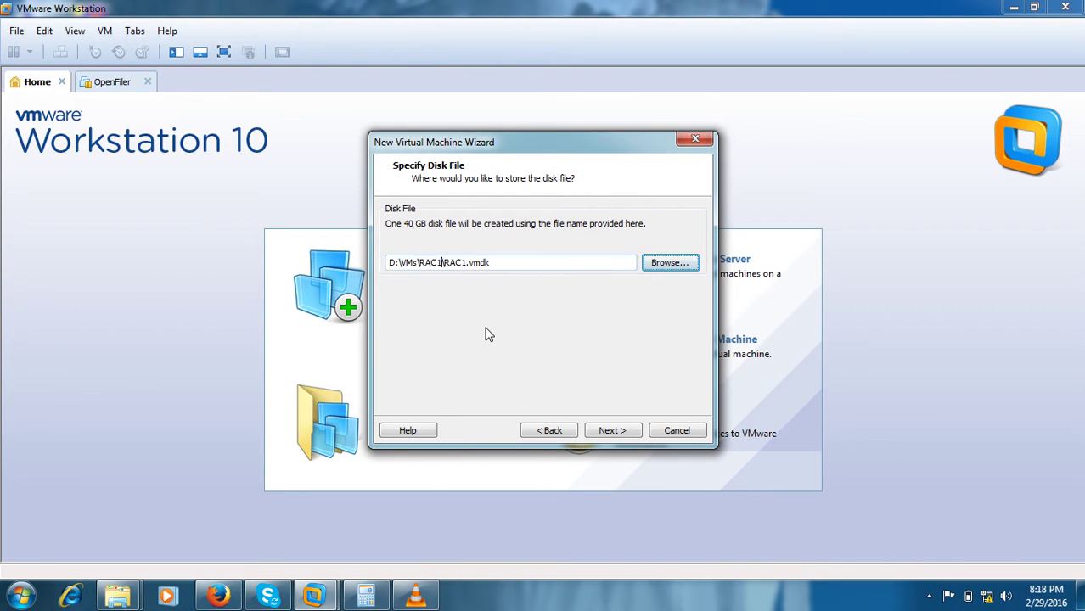
pyautogui.press('BackSpace')
pyautogui.press('BackSpace')
pyautogui.press('BackSpace')
pyautogui.press('BackSpace')
pyautogui.press('BackSpace')
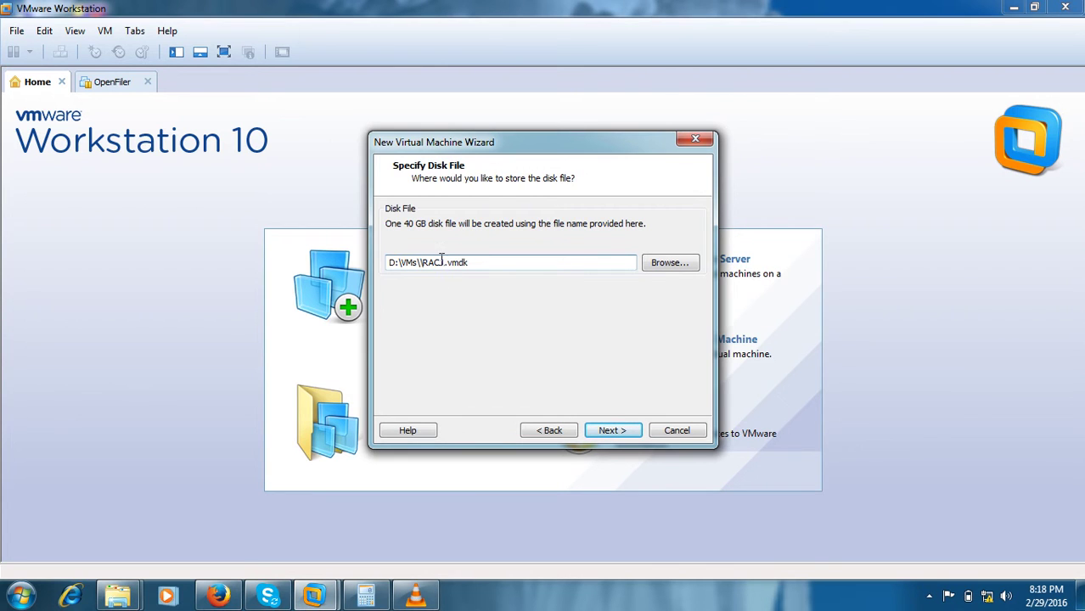
pyautogui.write('hdd1')
pyautogui.click(611, 430)
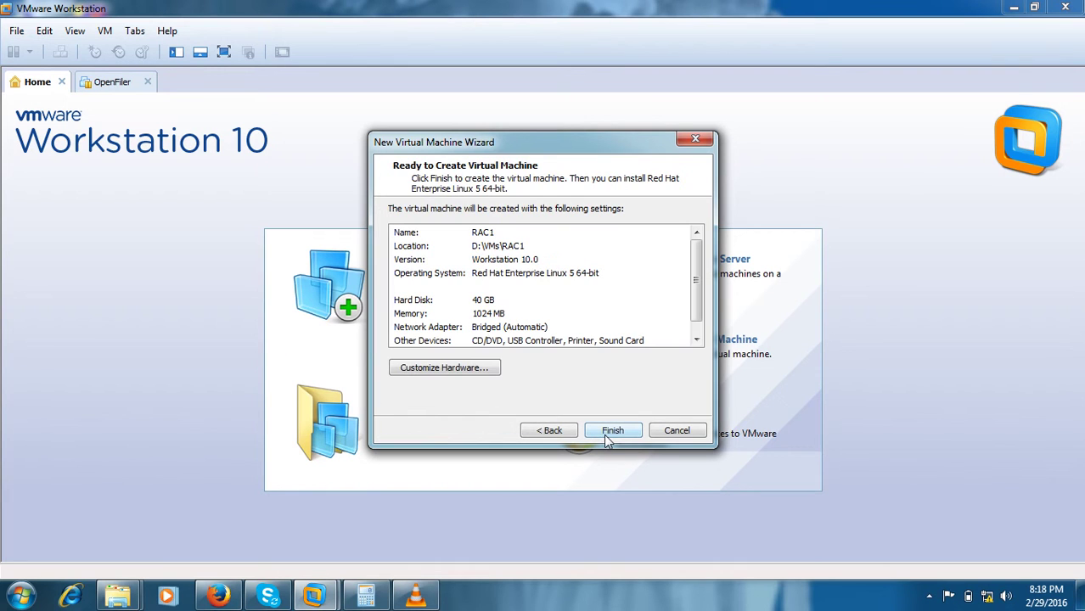
# Step: Customize the new virtual machine's hardware by removing the printer and the sound card
pyautogui.click(460, 369)
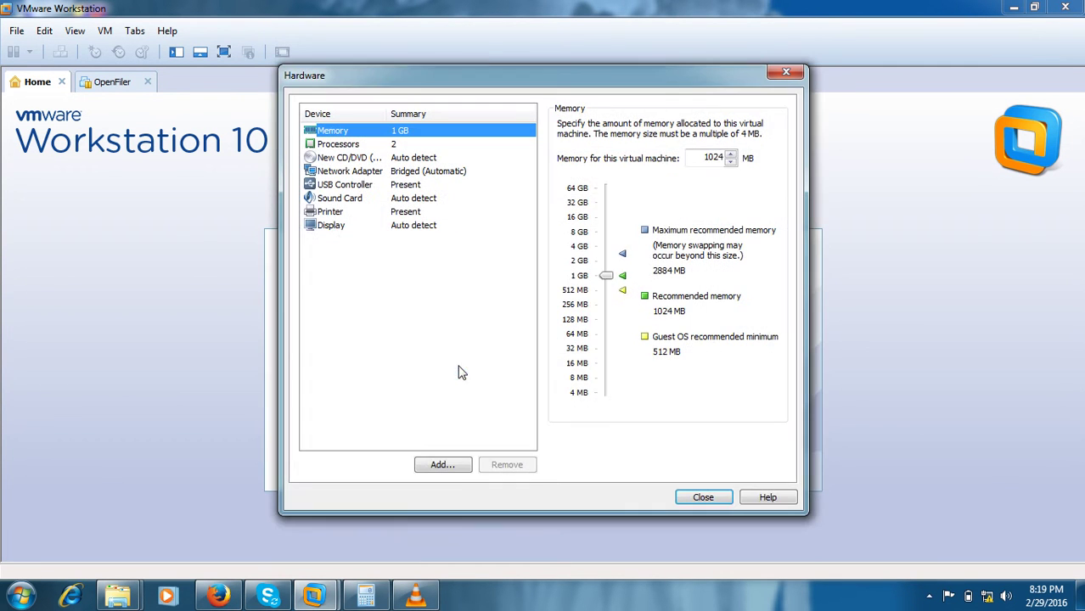
pyautogui.click(369, 219)
pyautogui.click(507, 465)
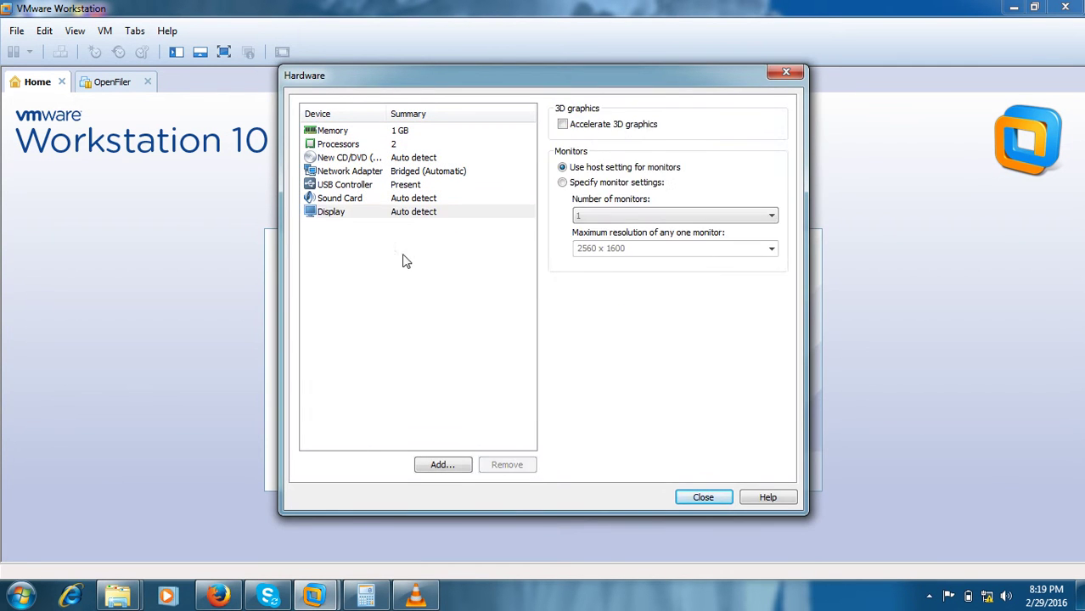
pyautogui.click(355, 202)
pyautogui.click(525, 466)
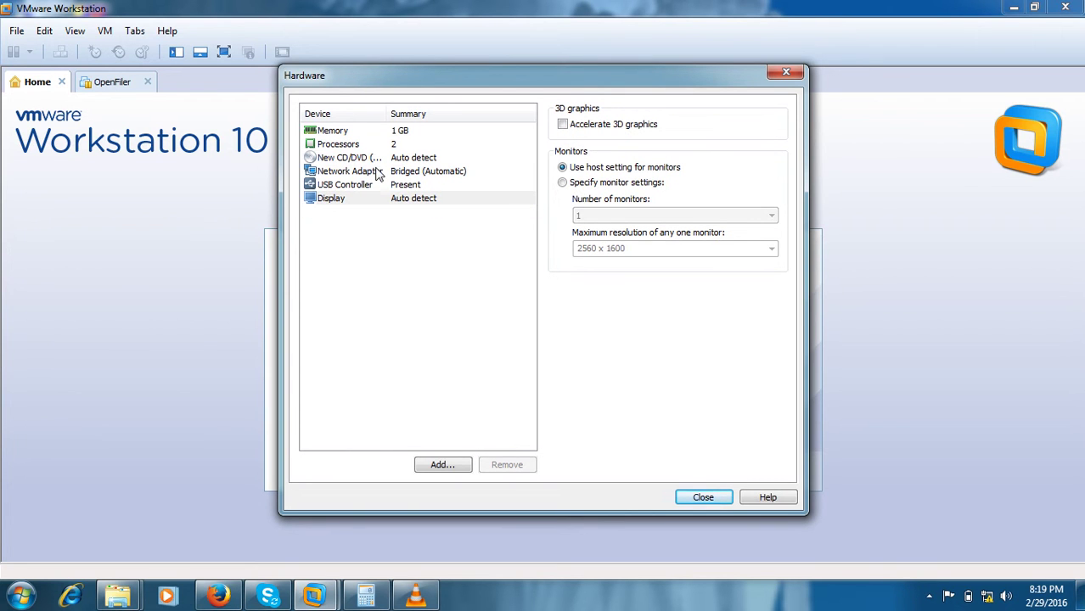
# Step: Add a second network adapter with a bridged connection and finish creating the virtual machine
pyautogui.click(377, 172)
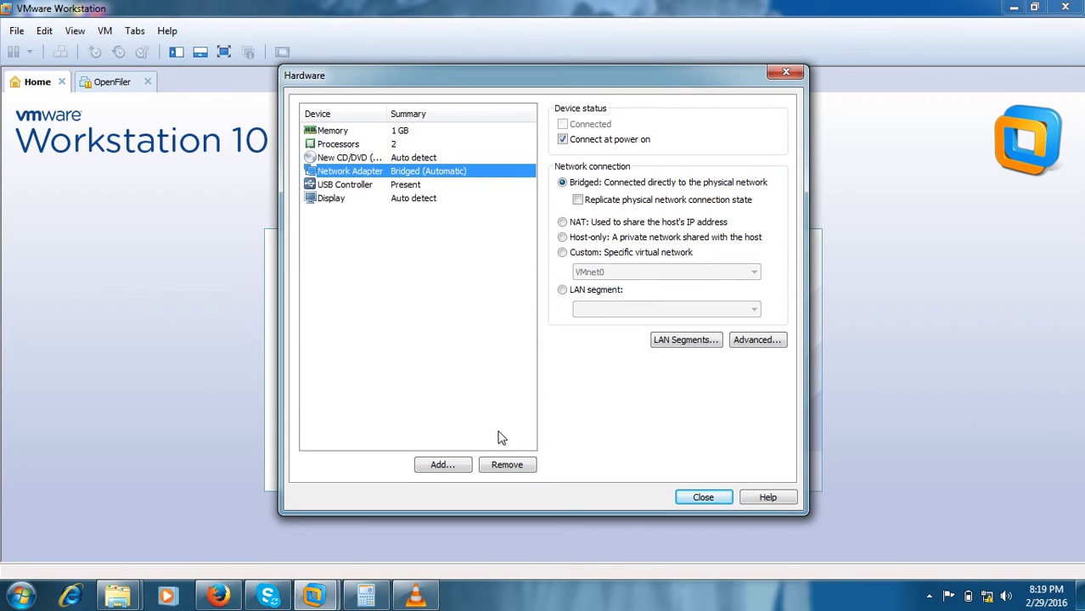
pyautogui.click(455, 472)
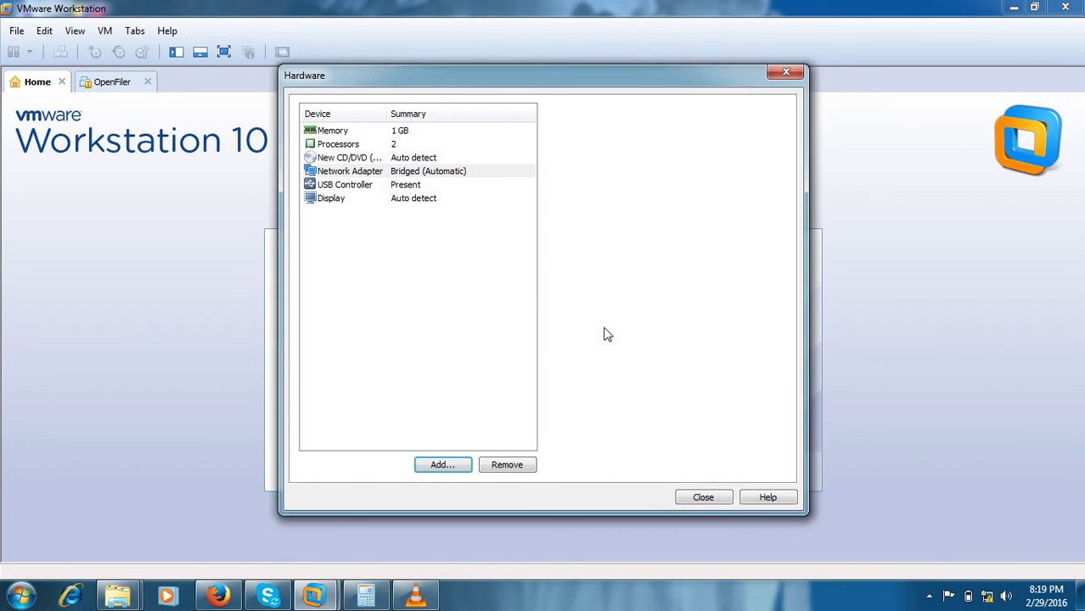
pyautogui.click(439, 261)
pyautogui.click(613, 422)
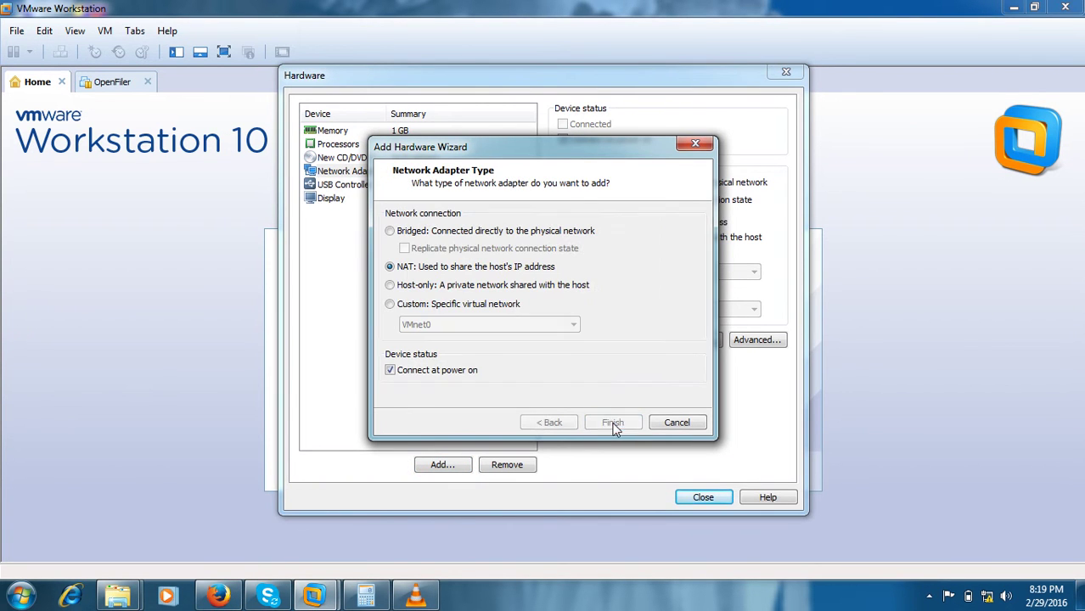
pyautogui.click(448, 230)
pyautogui.click(613, 423)
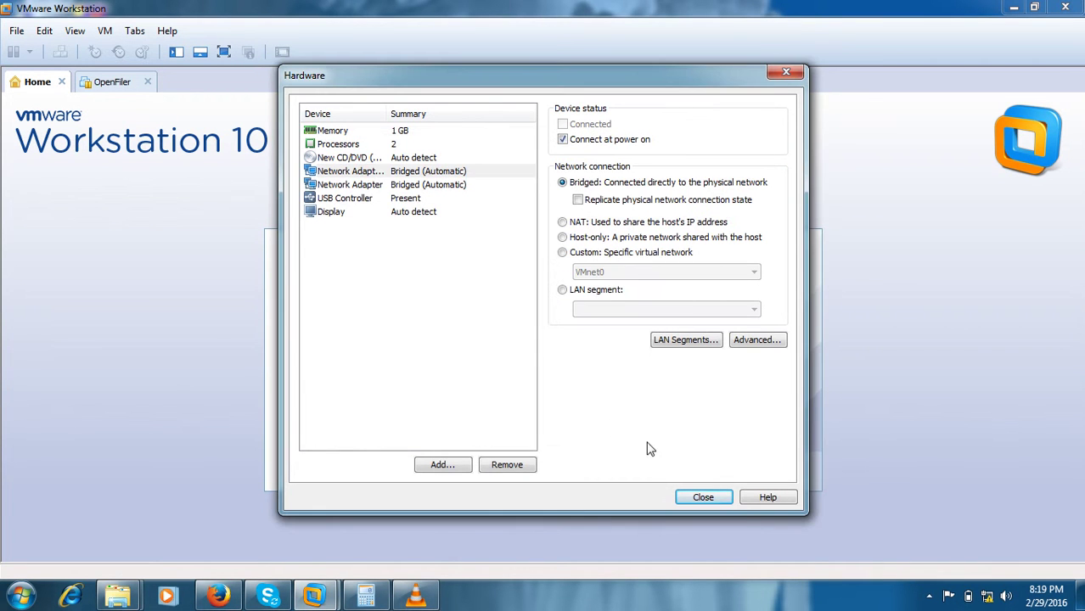
pyautogui.click(704, 498)
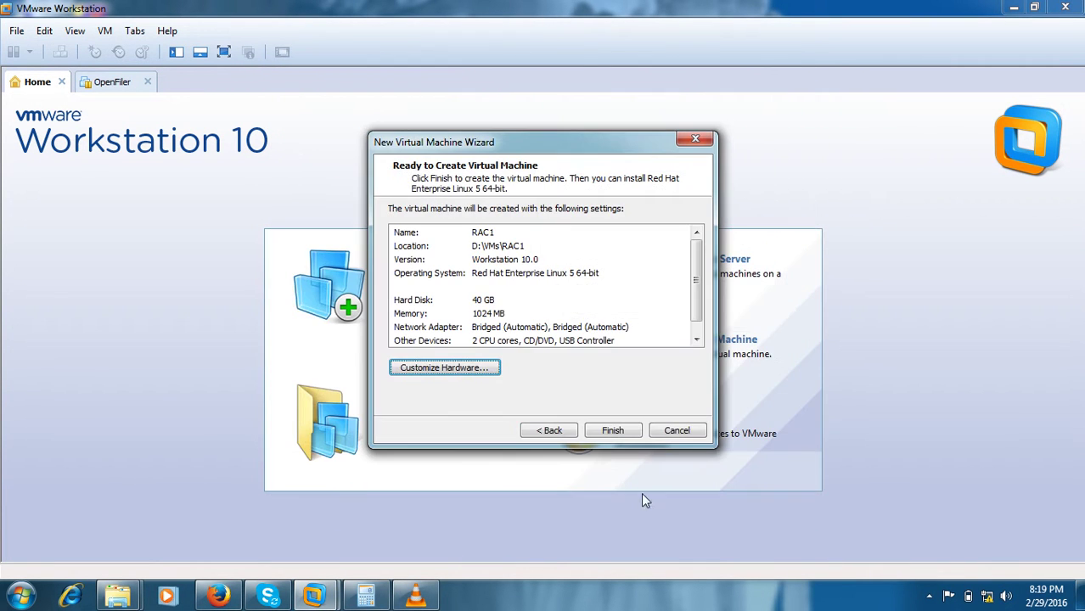
pyautogui.click(611, 431)
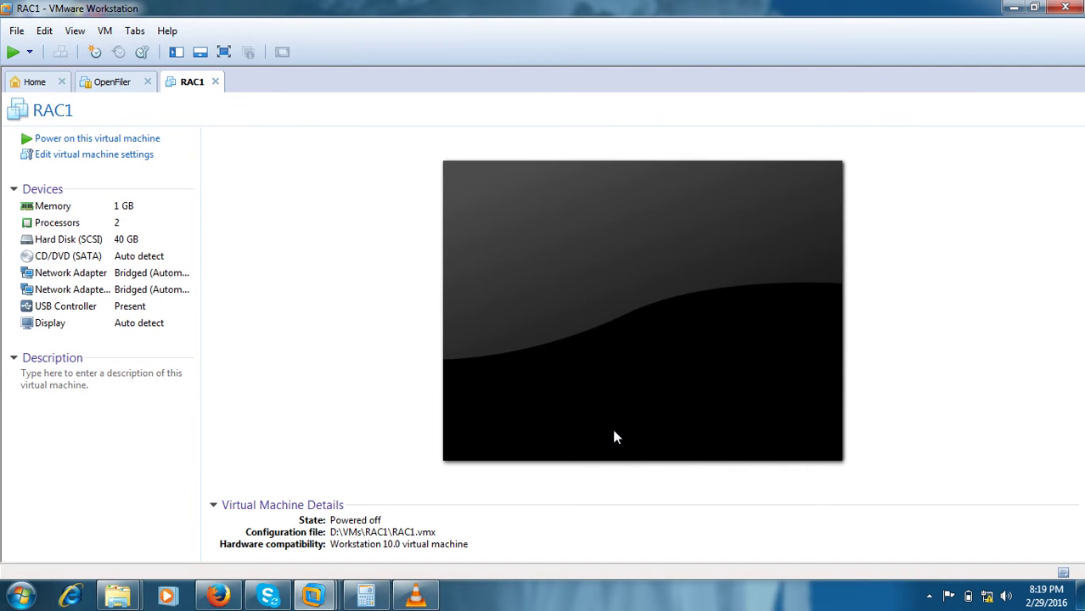
# Step: Set RAC1's CD/DVD drive to use the RHEL5.4 ISO image from D:\Oracle Data\dev
pyautogui.click(132, 158)
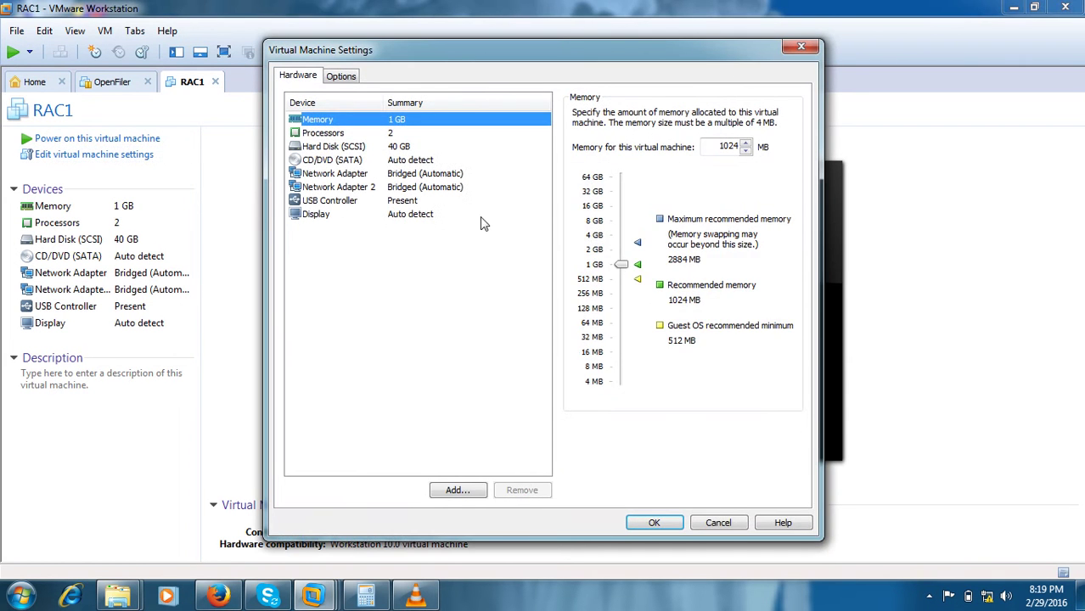
pyautogui.click(354, 160)
pyautogui.click(626, 210)
pyautogui.click(763, 228)
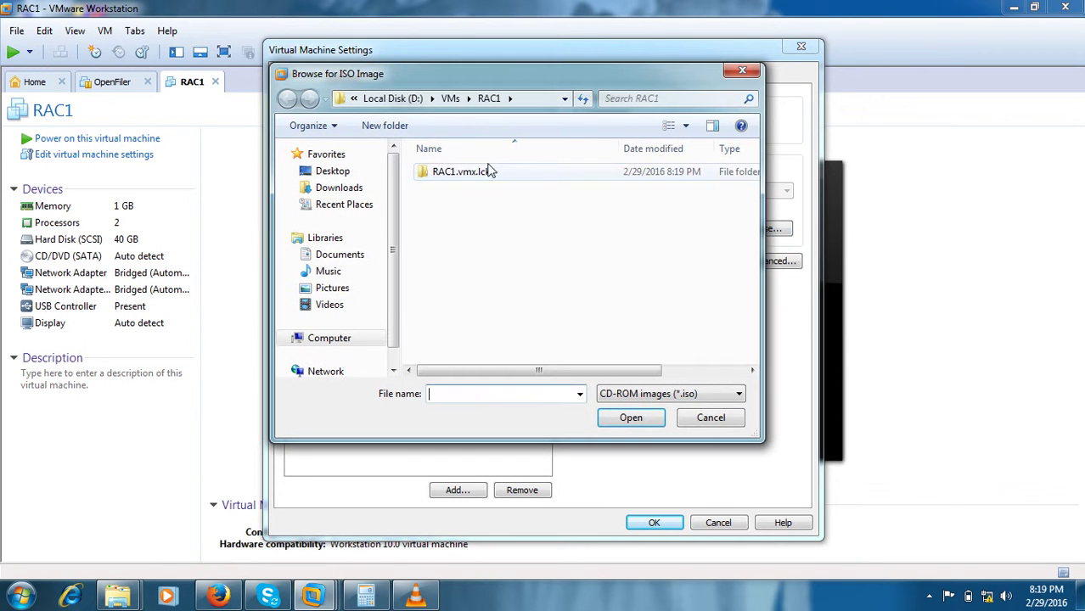
pyautogui.click(405, 102)
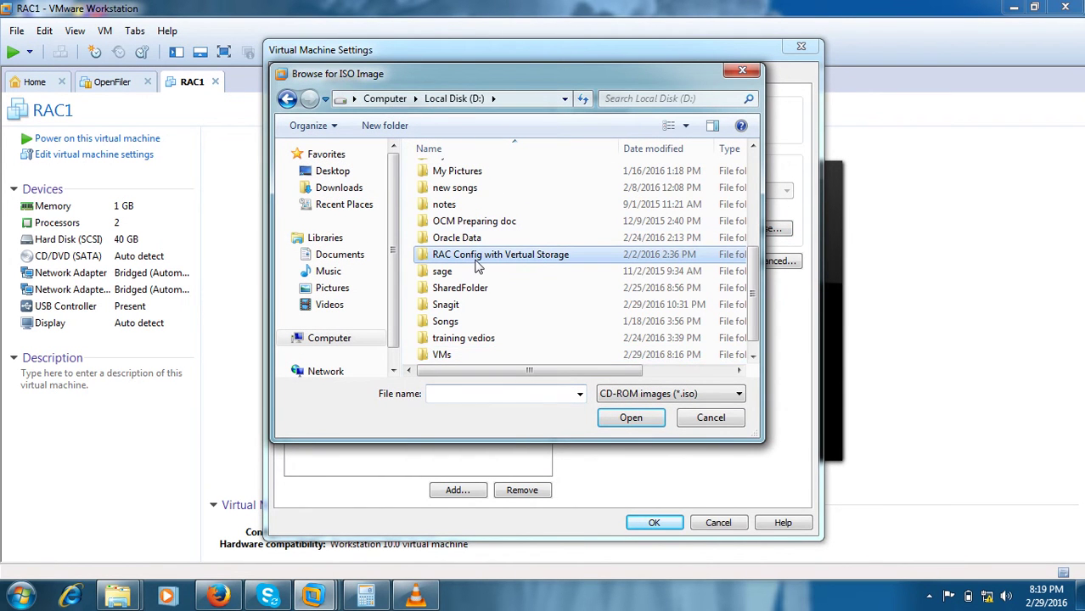
pyautogui.write('or')
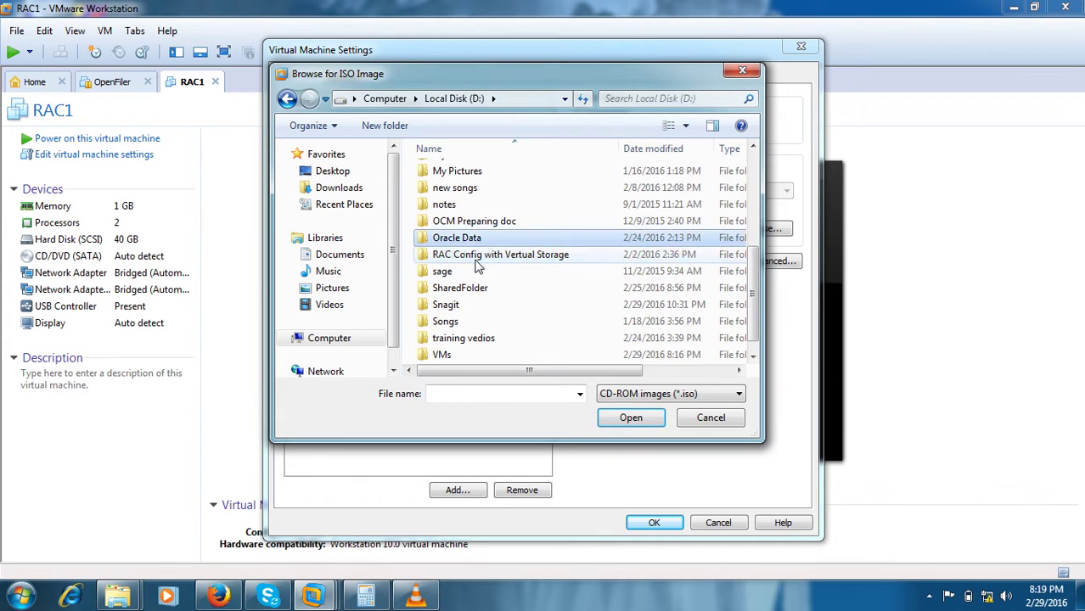
pyautogui.press('Return')
pyautogui.press('d')
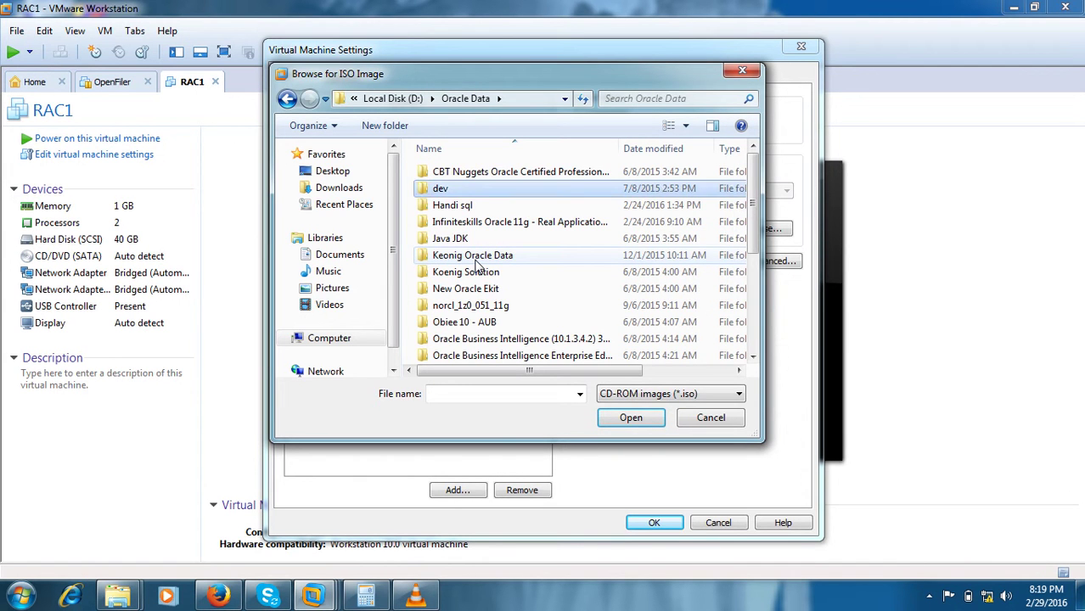
pyautogui.doubleClick(489, 192)
pyautogui.doubleClick(487, 190)
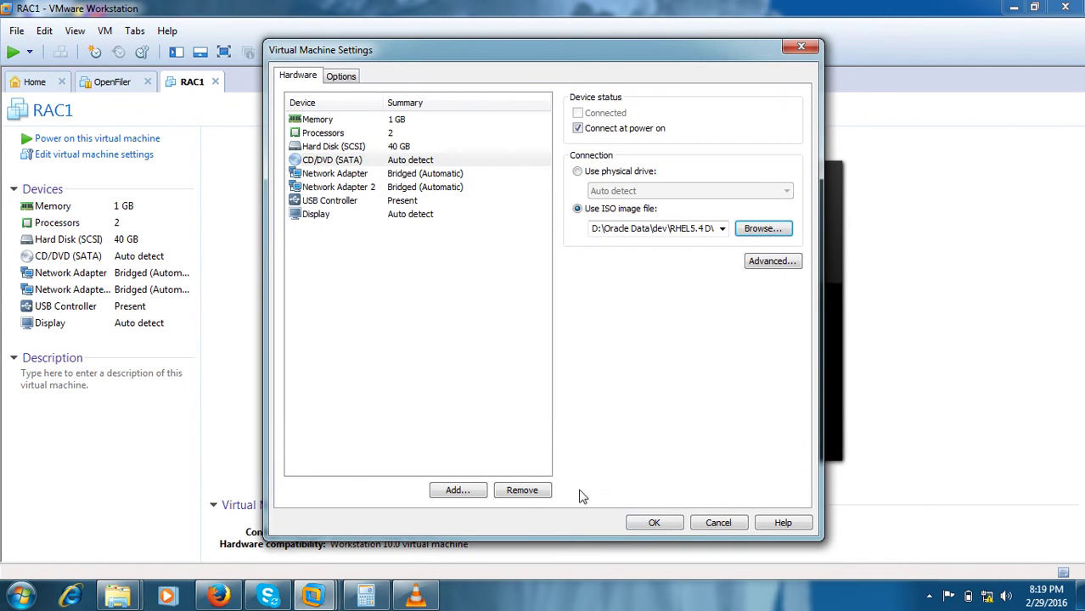
pyautogui.click(665, 527)
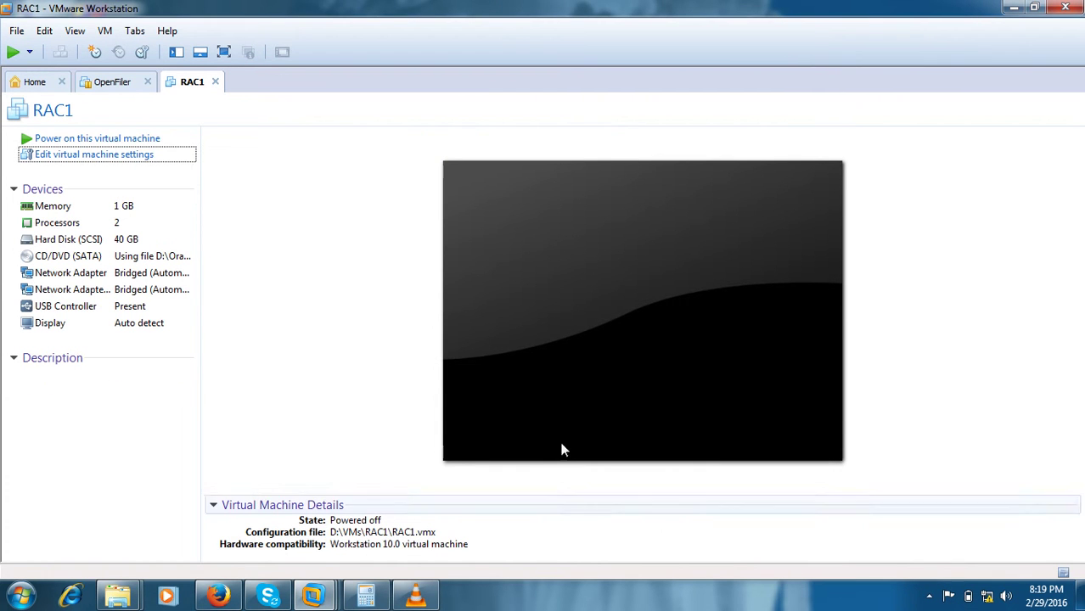
# Step: Power on RAC1 and boot the RHEL 5.4 installation DVD with the default option
pyautogui.click(142, 140)
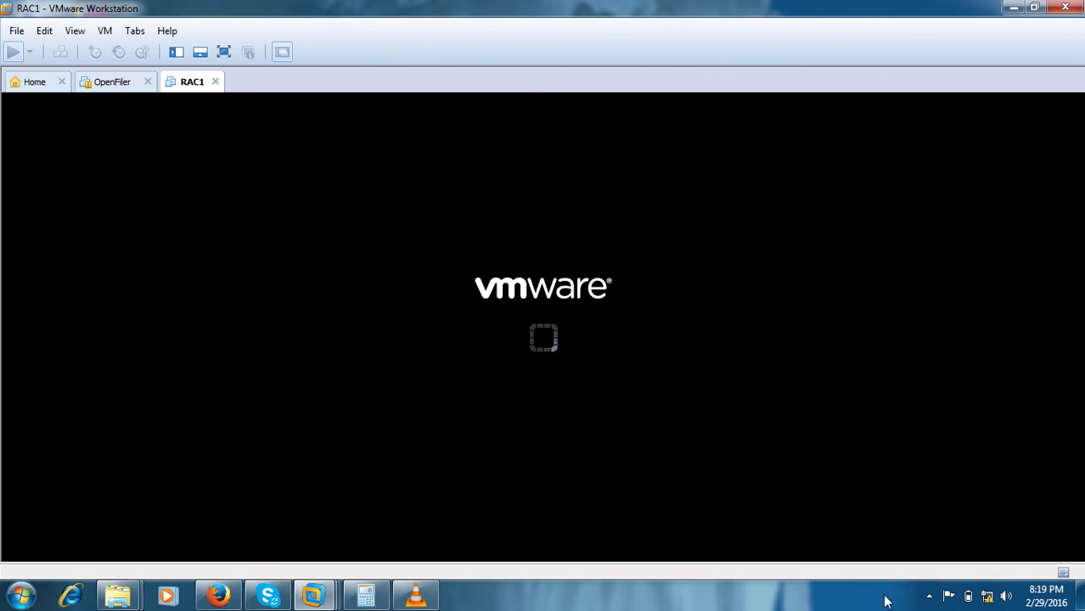
pyautogui.click(931, 597)
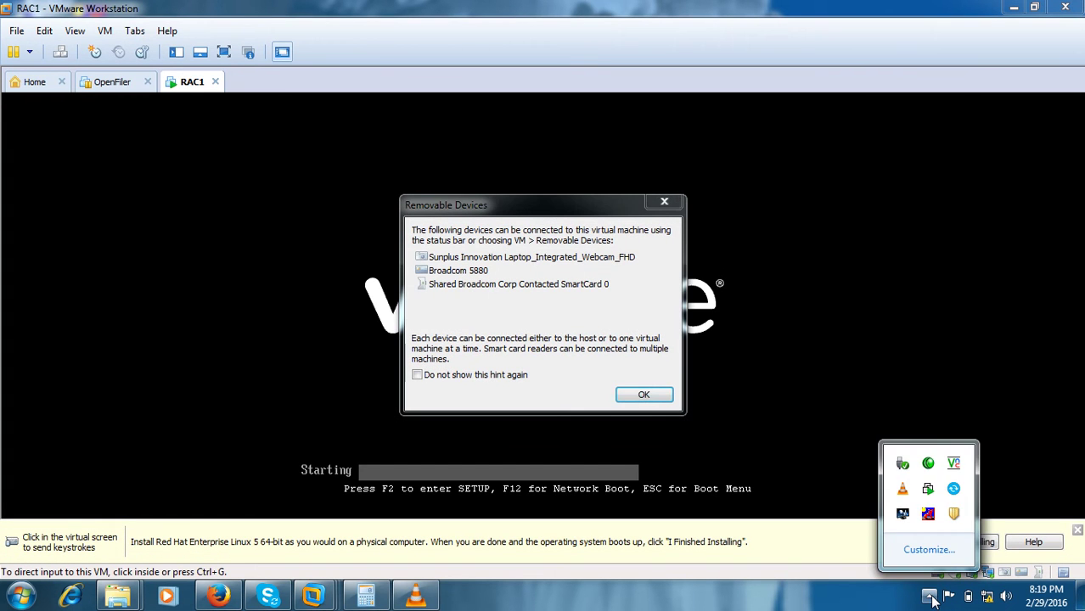
pyautogui.click(644, 395)
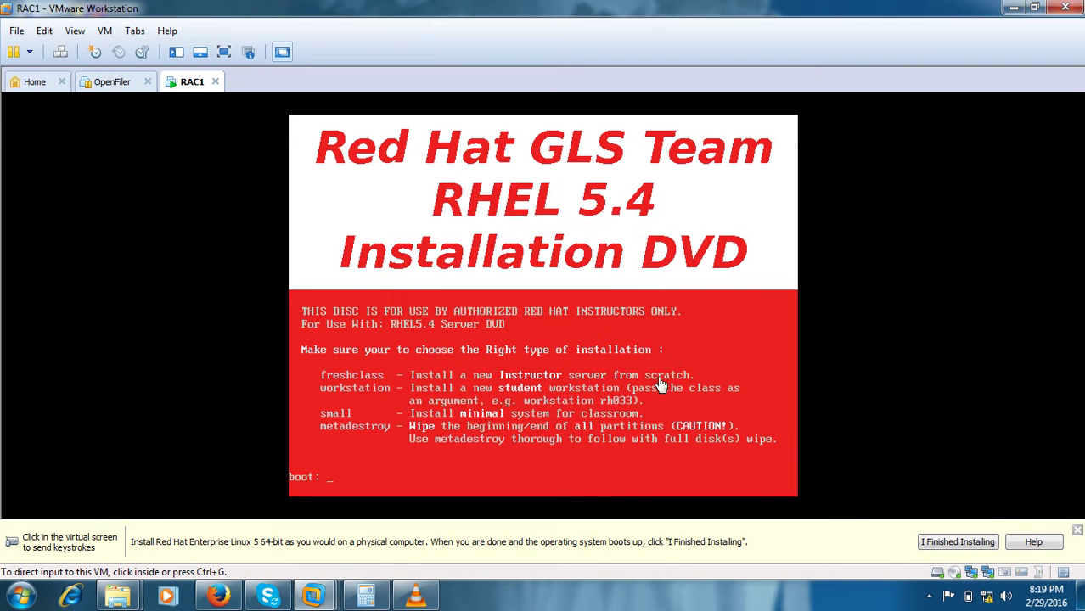
pyautogui.click(648, 403)
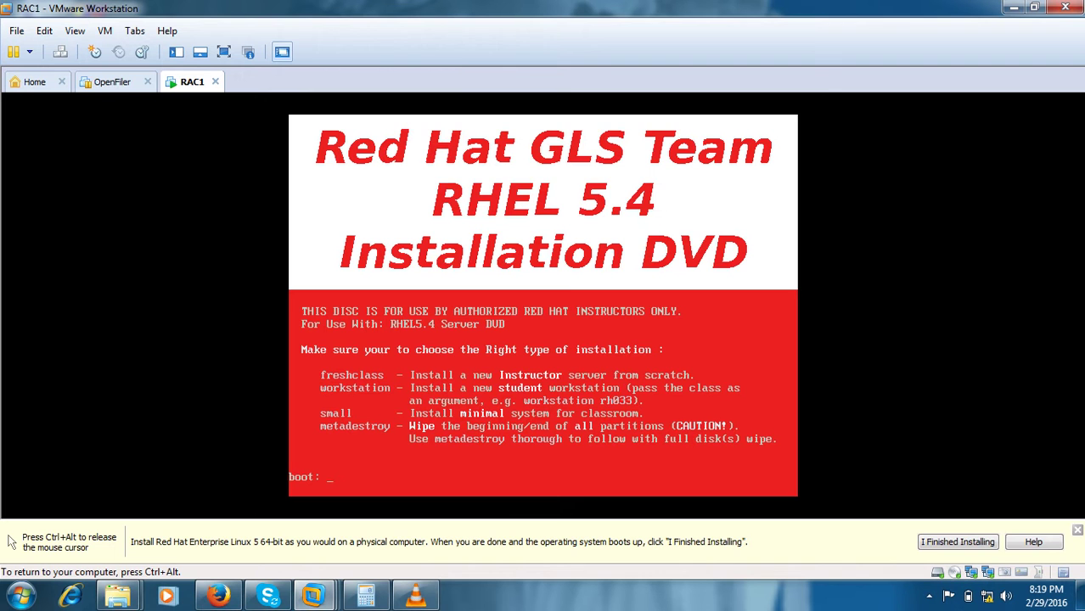
pyautogui.press('Return')
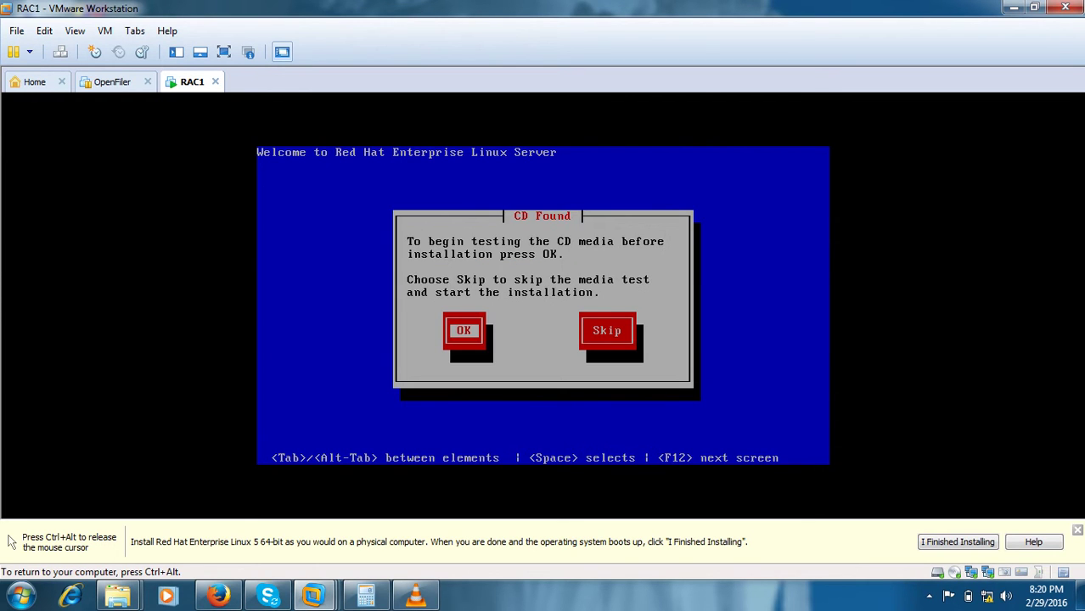
# Step: Skip the CD media test to start the installer, and show the virtual machine in full screen
pyautogui.press('Tab')
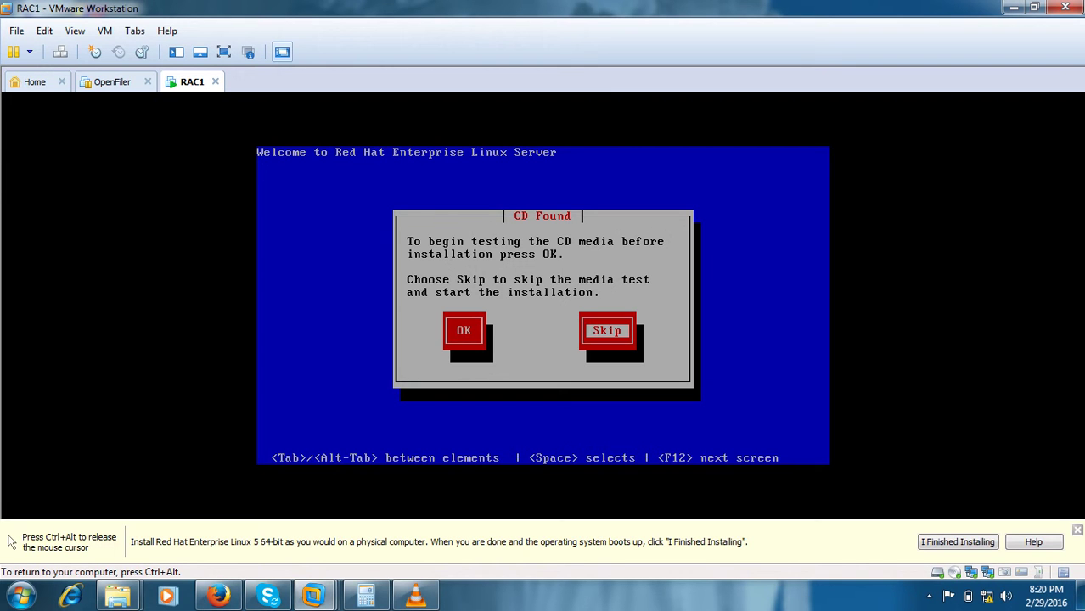
pyautogui.press('Return')
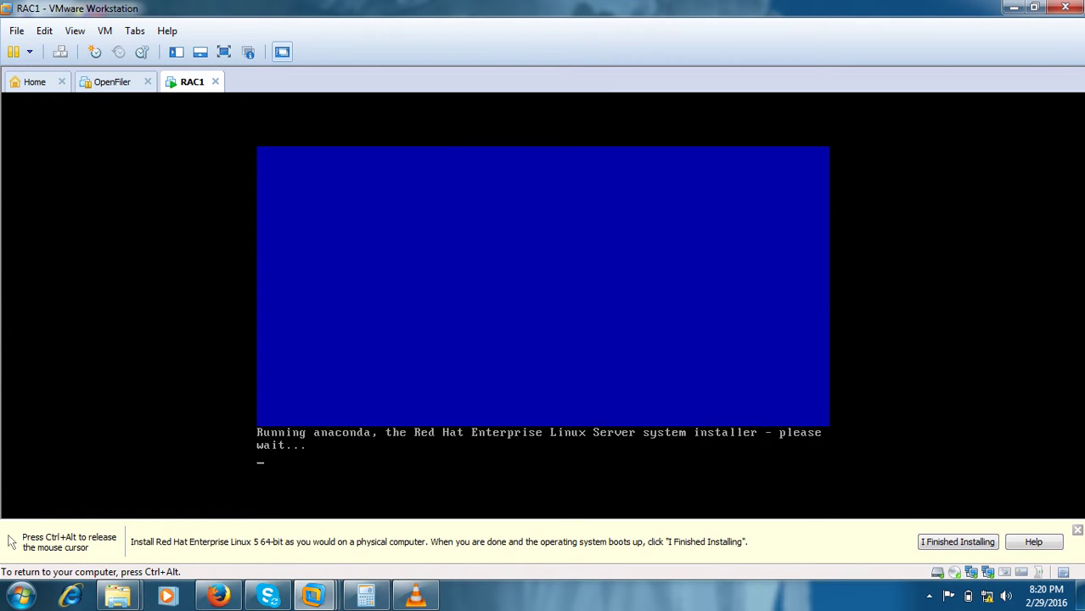
pyautogui.hotkey('ctrl', 'alt')
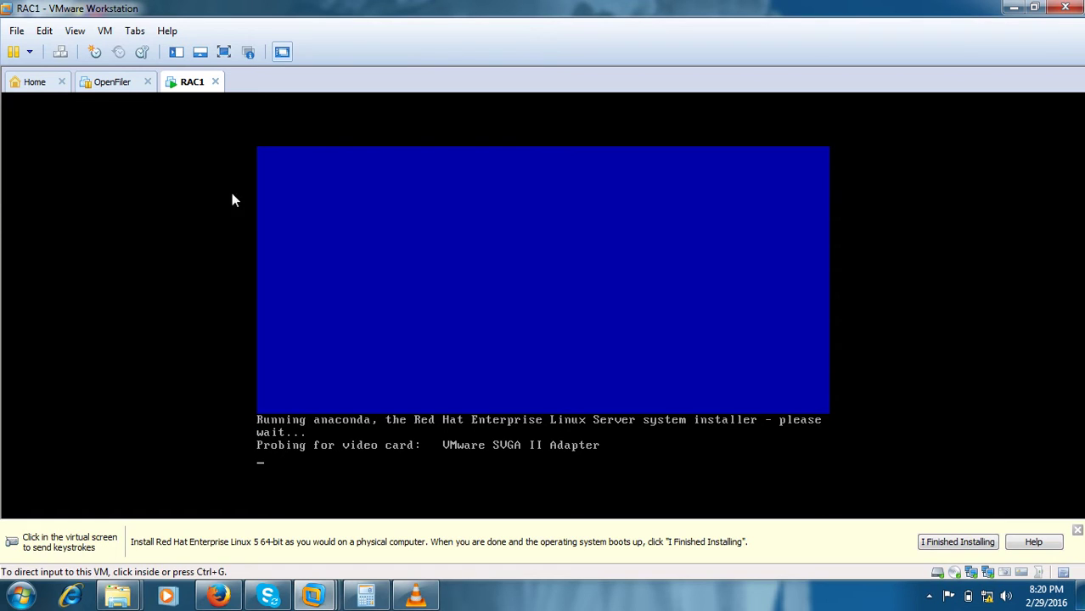
pyautogui.click(225, 52)
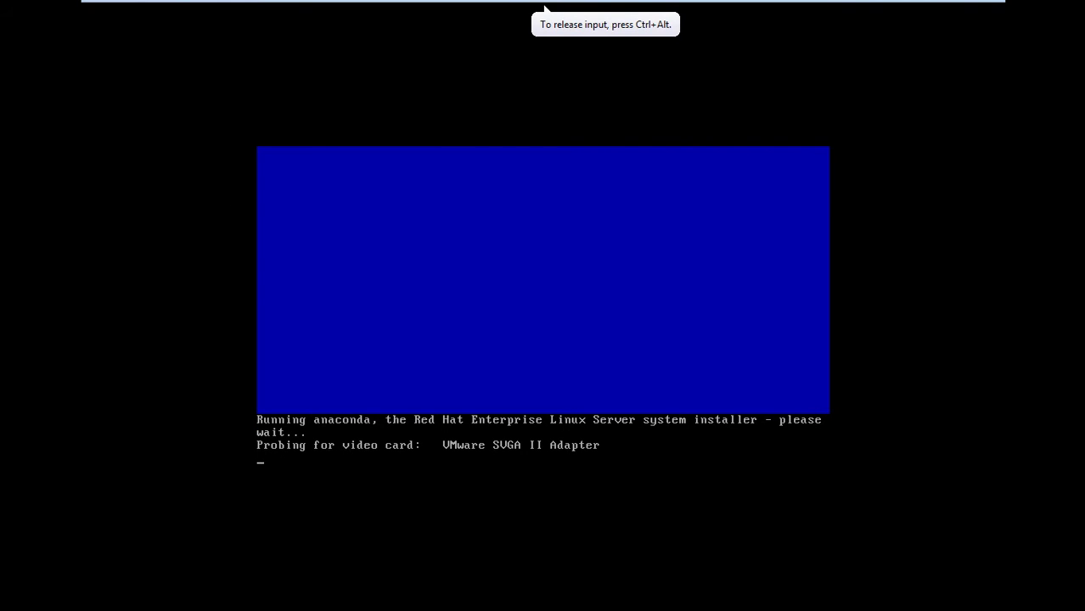